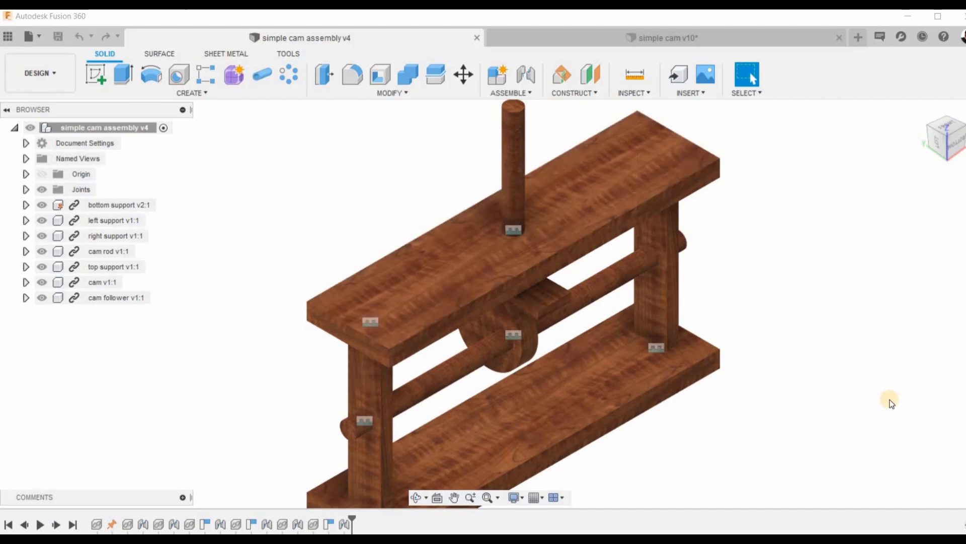
Switch from the assembly to the finished simple cam v10 design and examine its cam, rod and follower mechanism.
shift+middle_drag(848, 362, 851, 393)
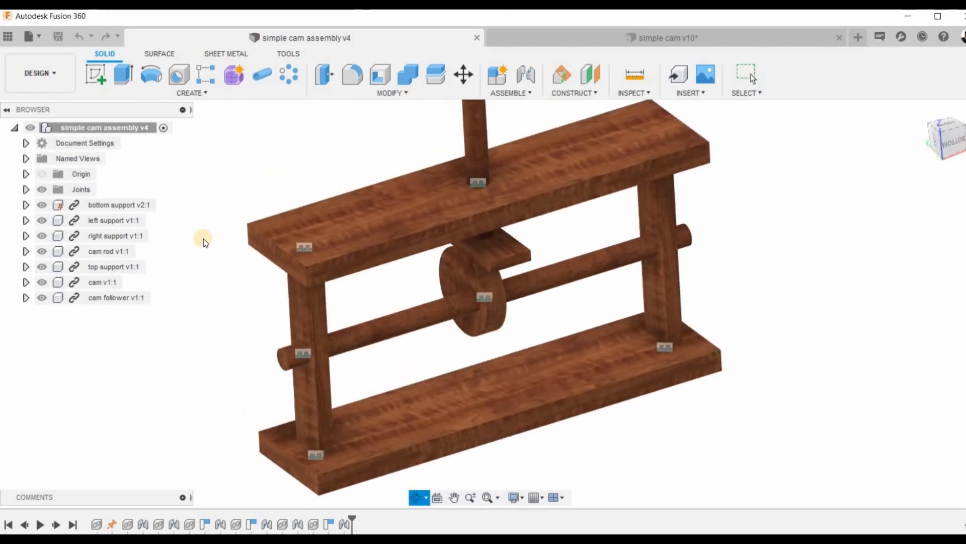
shift+middle_drag(759, 349, 649, 353)
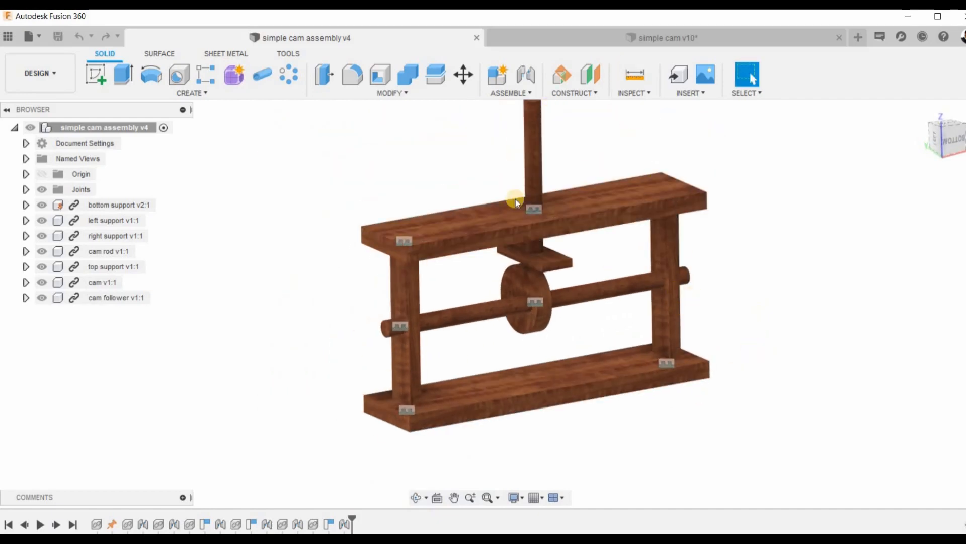
click(595, 45)
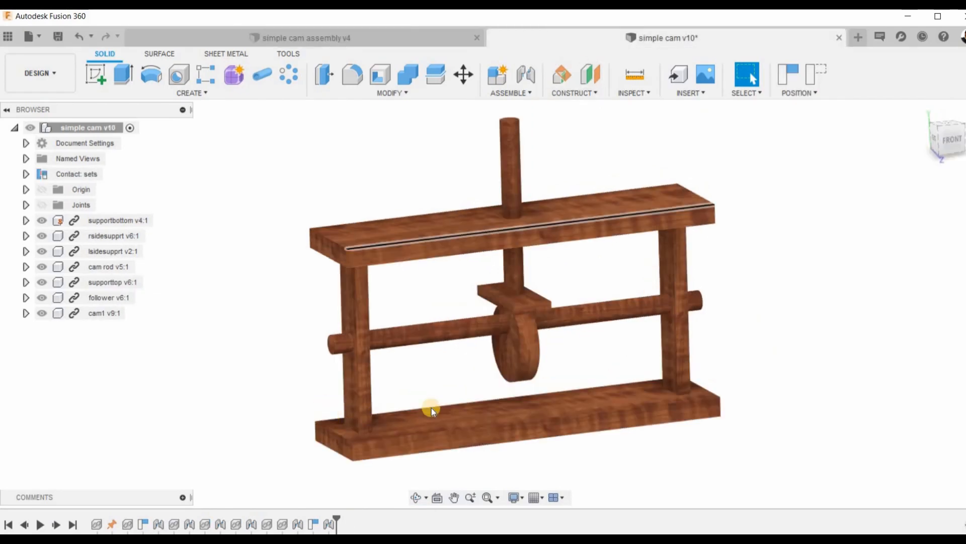
shift+middle_drag(446, 386, 334, 346)
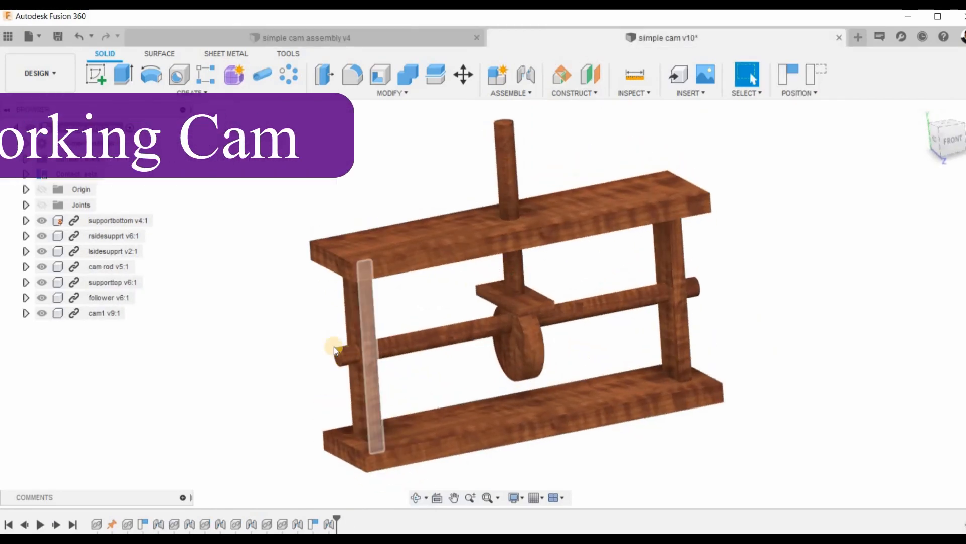
scroll(346, 340, up, 5)
drag(355, 347, 550, 367)
scroll(487, 470, down, 4)
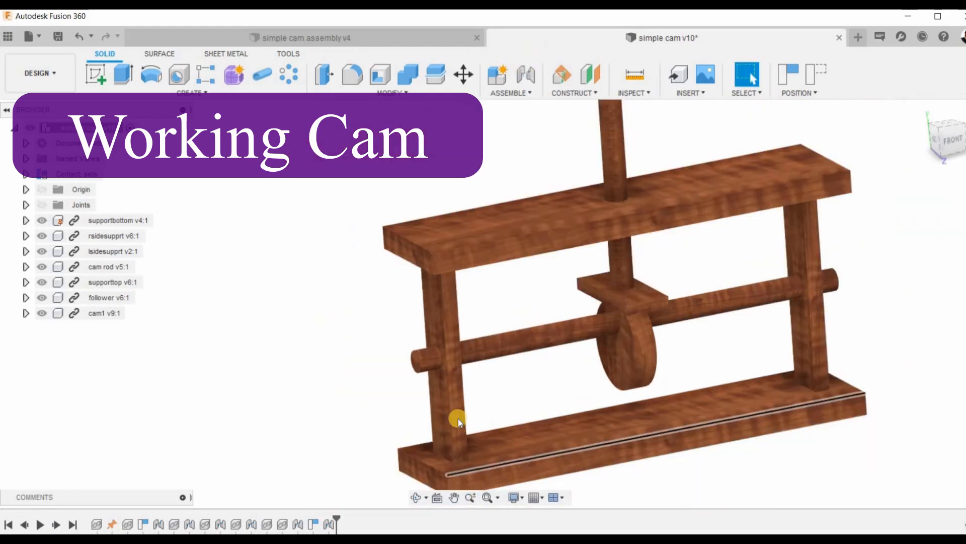
scroll(458, 418, down, 2)
click(445, 371)
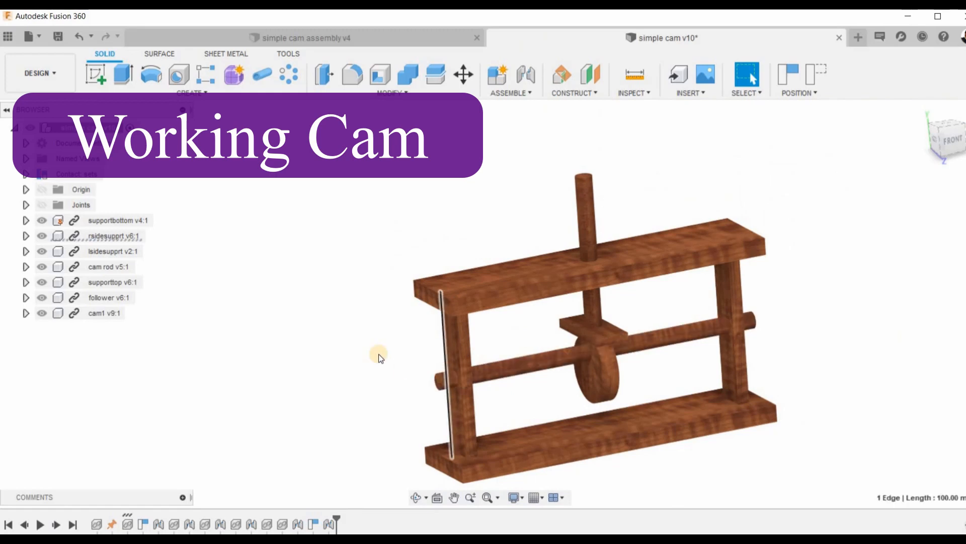
drag(447, 378, 416, 367)
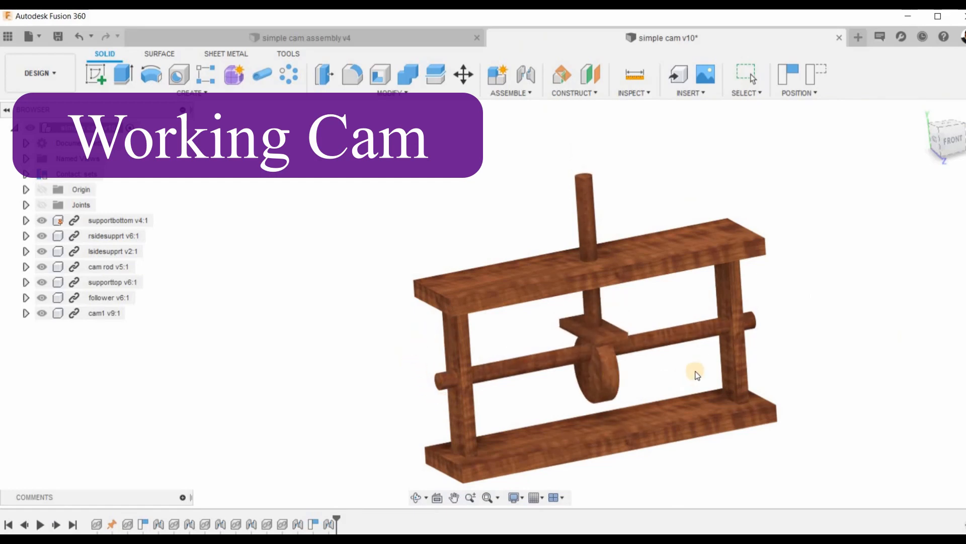
Close the simple cam v10 design without saving its changes.
scroll(701, 355, up, 4)
scroll(718, 348, down, 4)
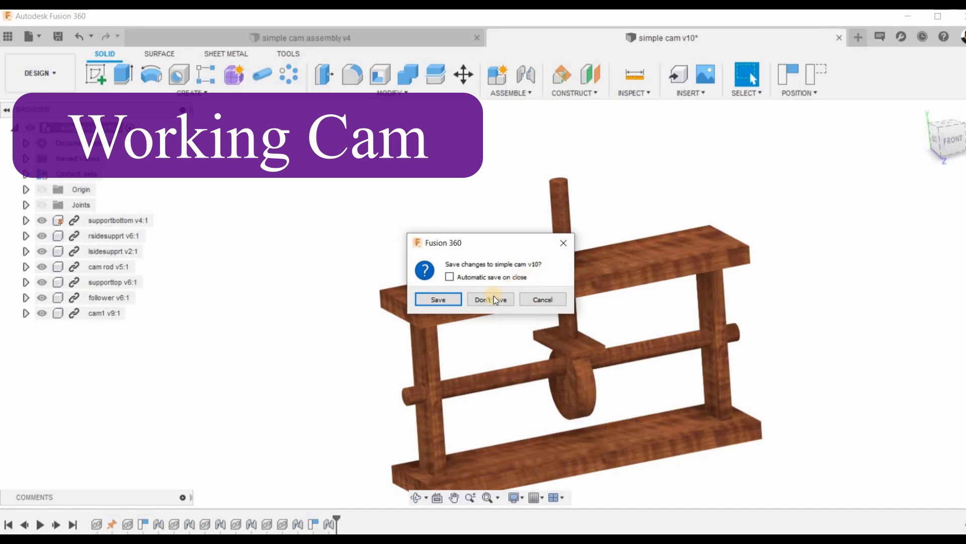
click(493, 300)
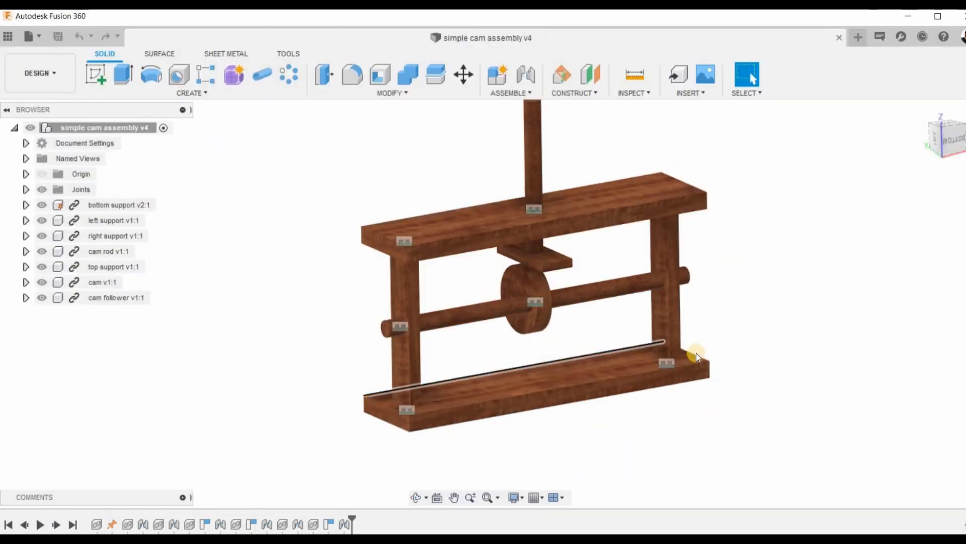
Inspect the cam rod where it passes through the left support of the assembly.
shift+middle_drag(696, 352, 530, 288)
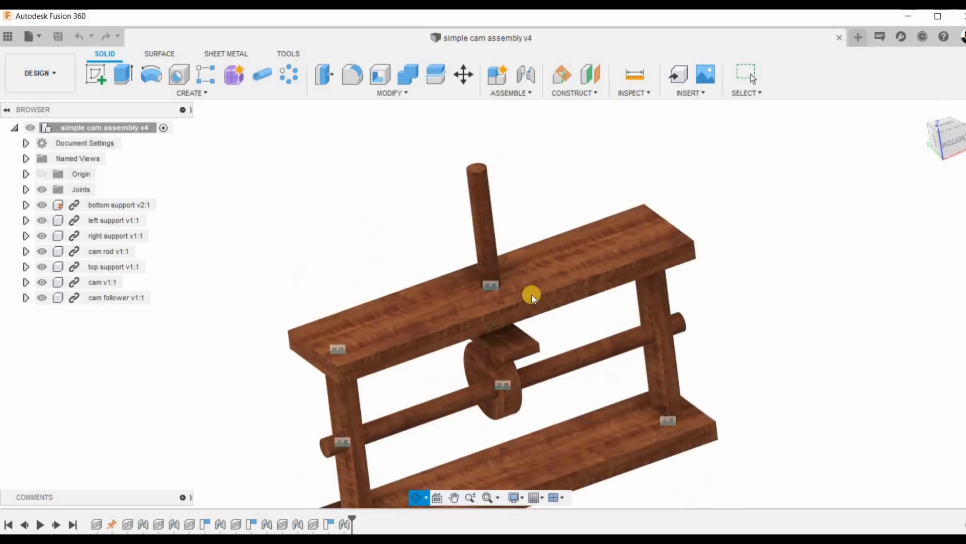
shift+middle_drag(554, 206, 692, 394)
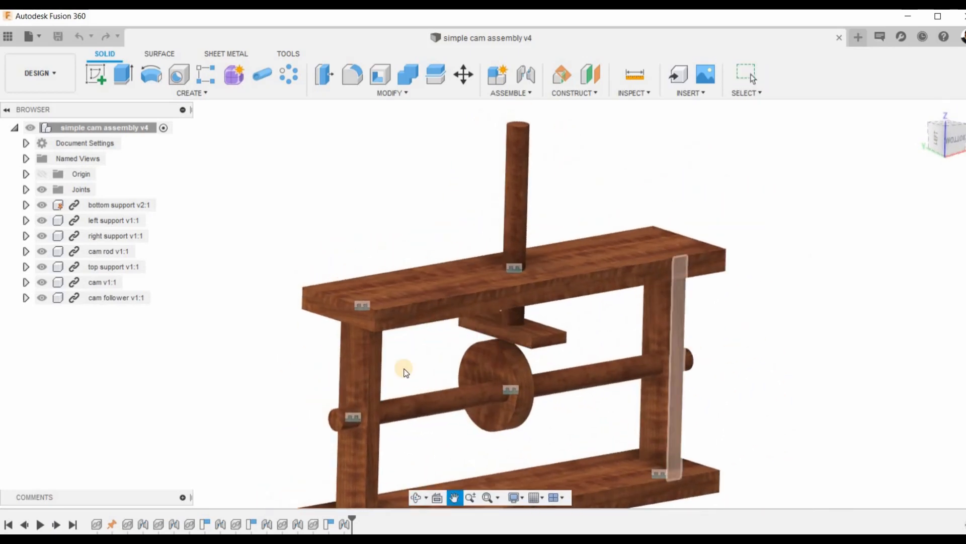
middle_drag(404, 369, 482, 319)
scroll(629, 370, up, 5)
click(438, 371)
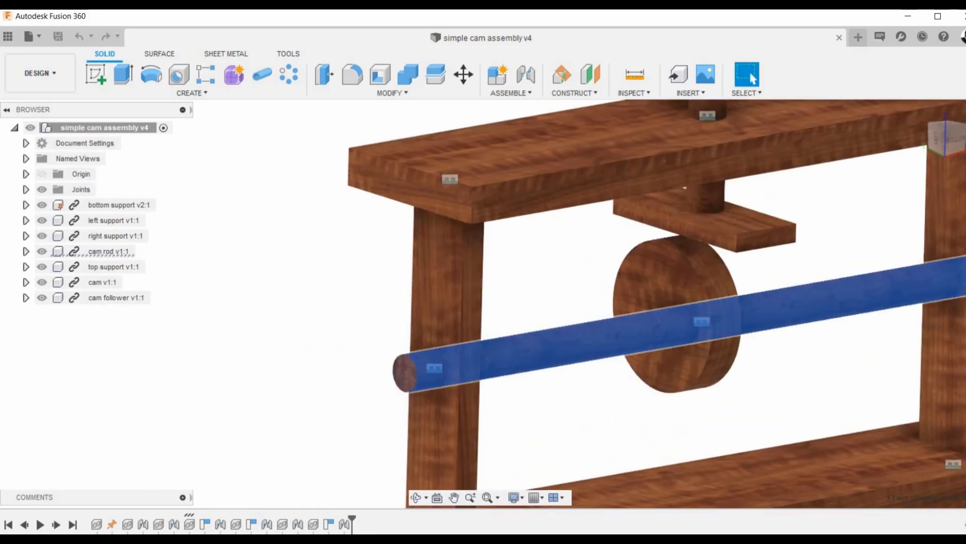
click(482, 365)
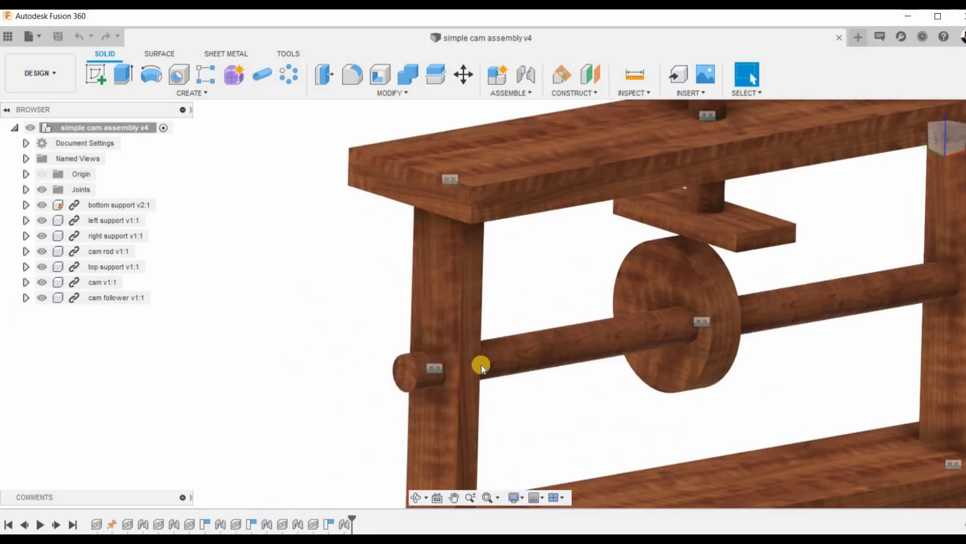
Change the Rigid4 joint between the cam rod and left support to revolute motion about the Z axis and preview its animation.
click(25, 189)
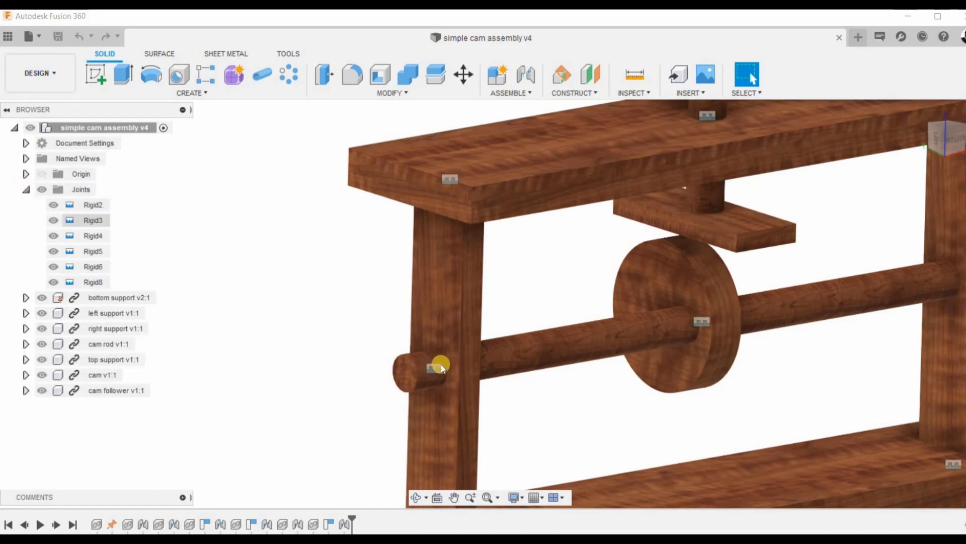
click(94, 236)
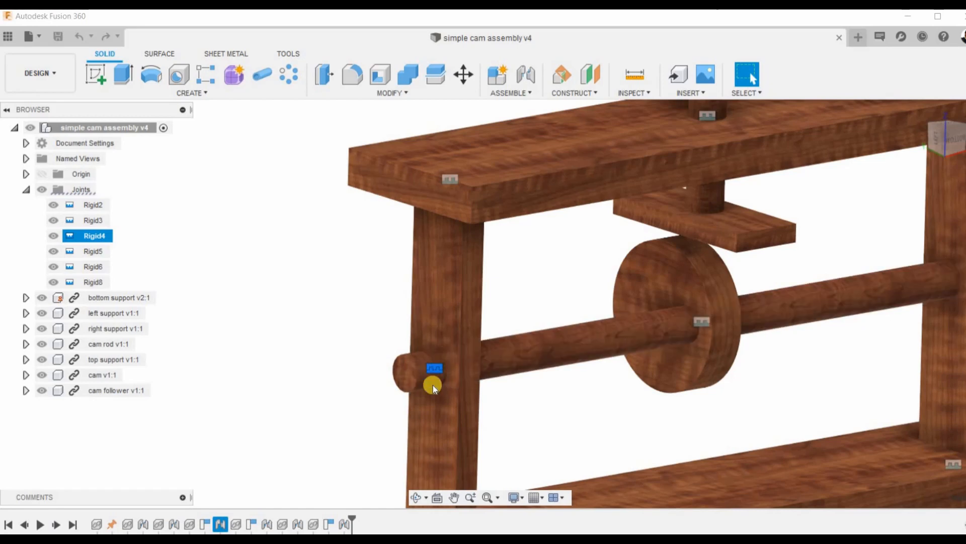
right_click(81, 236)
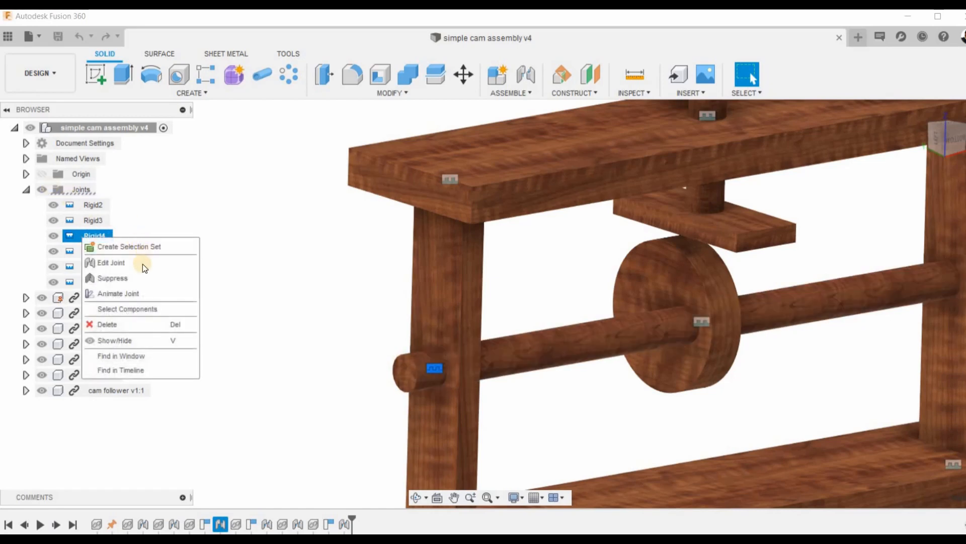
click(831, 269)
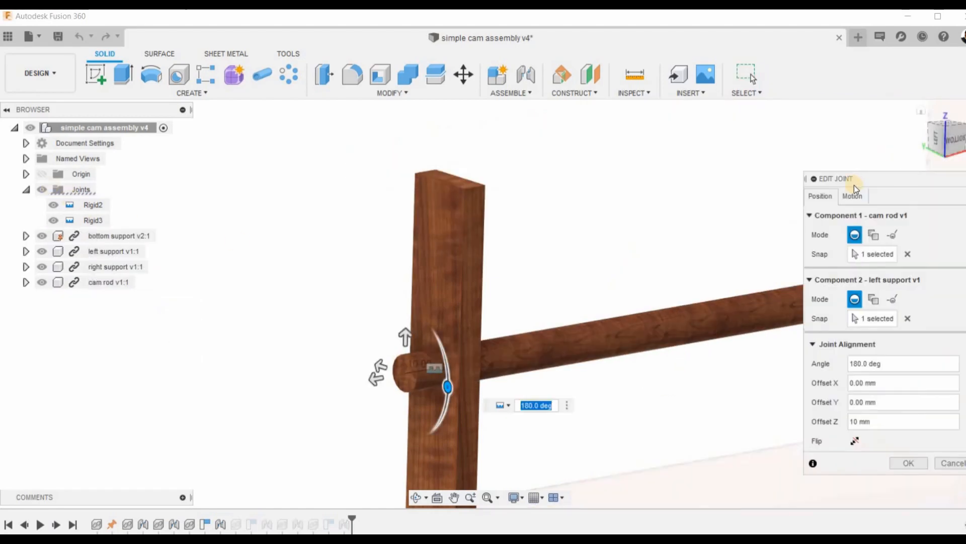
drag(778, 82, 763, 59)
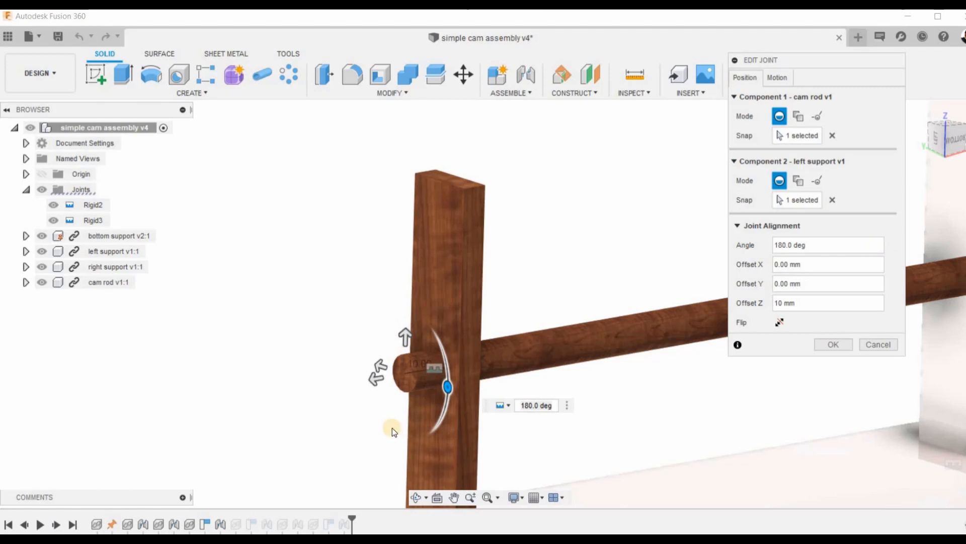
click(775, 78)
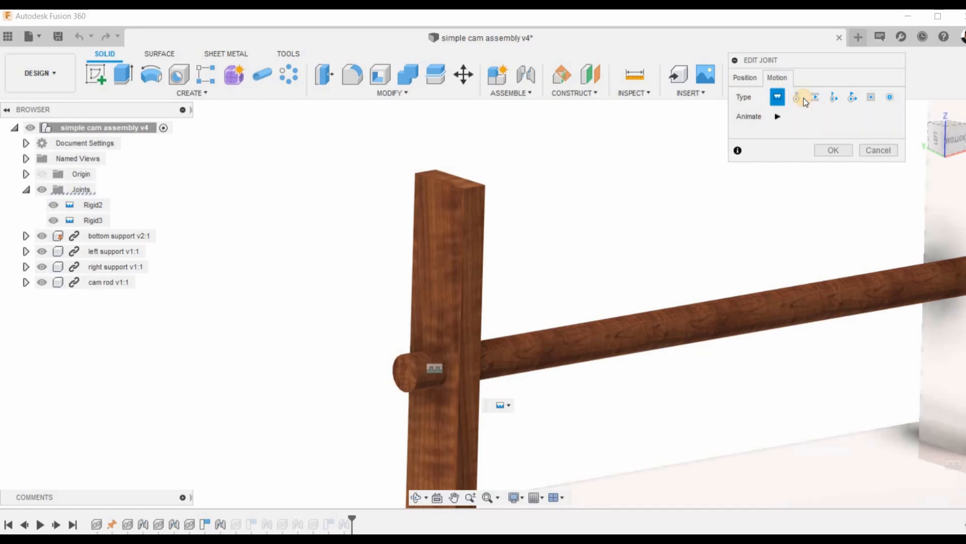
click(798, 98)
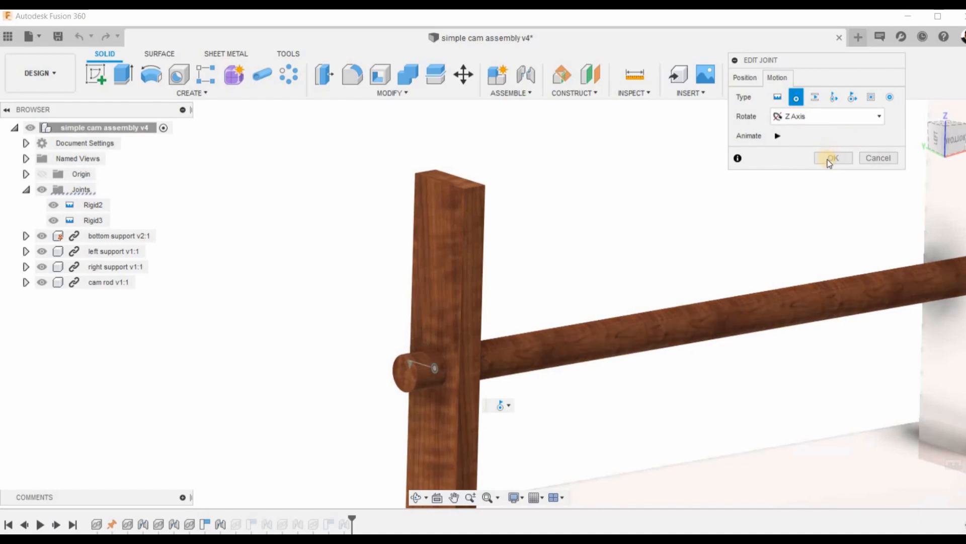
click(780, 136)
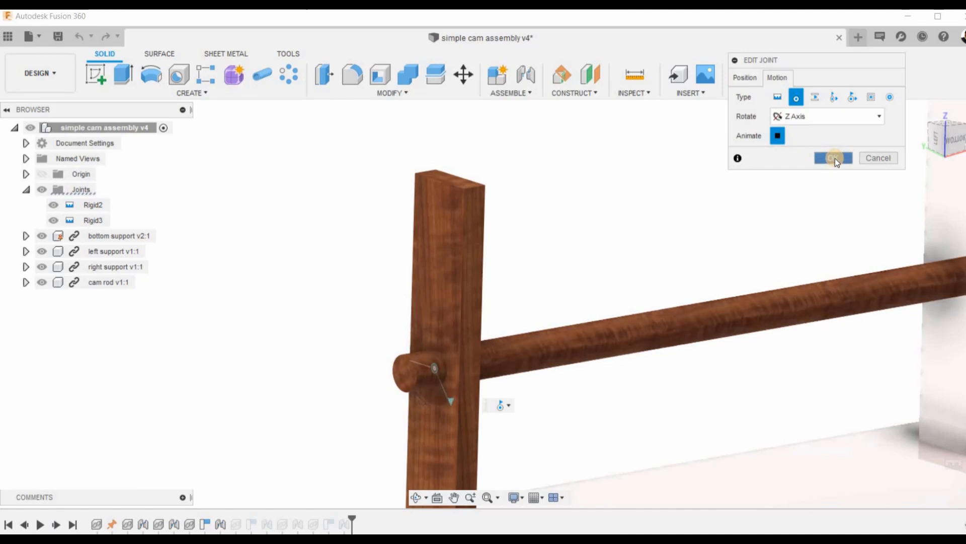
click(835, 158)
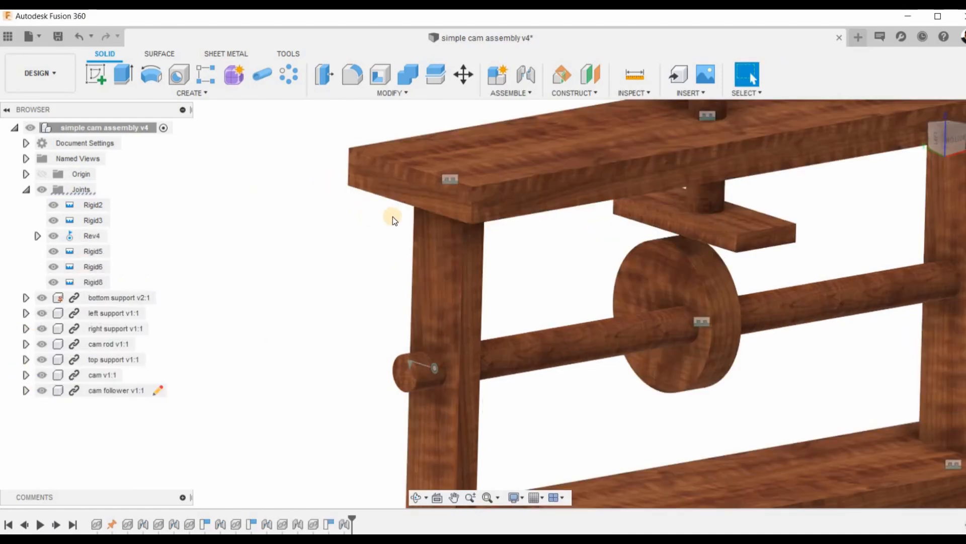
Drive the cam rod's revolute joint by hand, rotating it to -255 degrees and back to -135 degrees.
scroll(393, 216, down, 3)
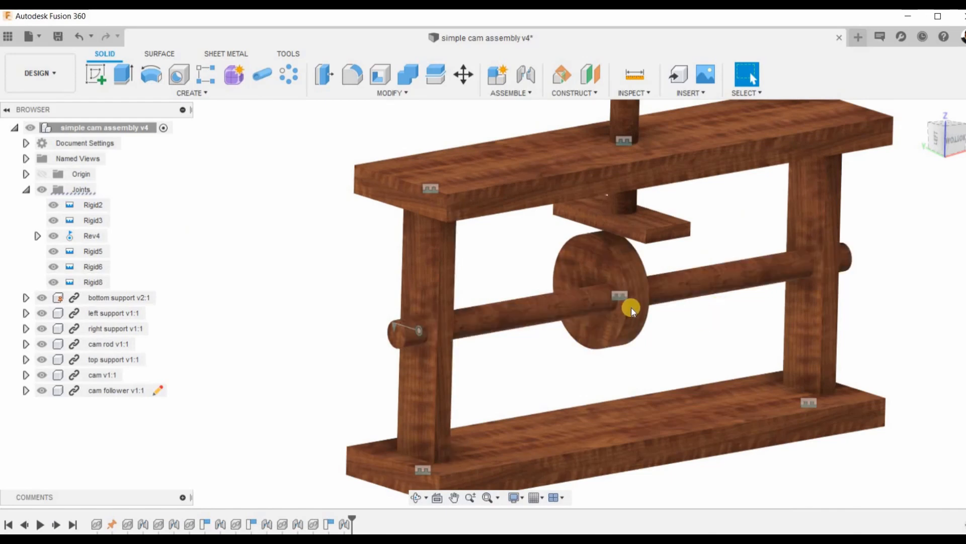
click(623, 299)
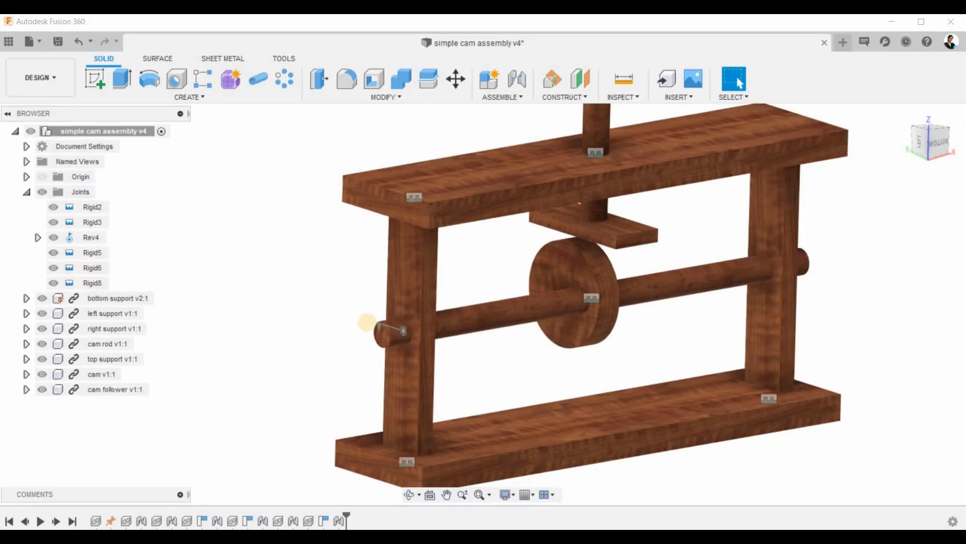
scroll(490, 370, up, 6)
click(496, 349)
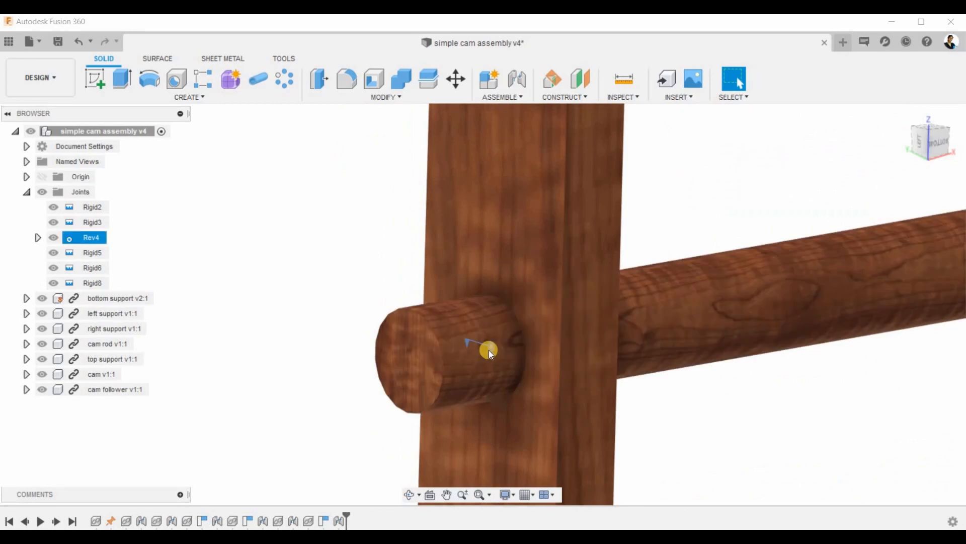
scroll(332, 257, down, 5)
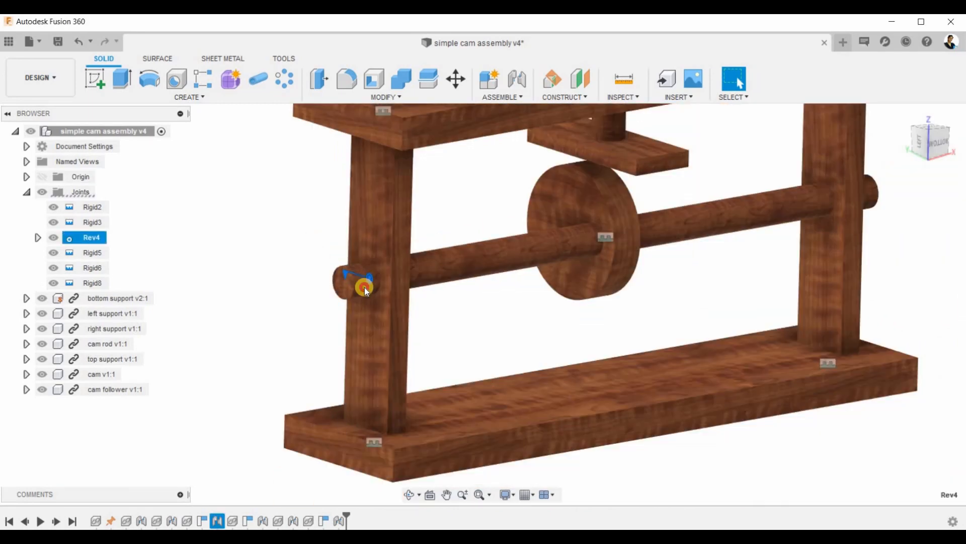
click(352, 277)
click(346, 270)
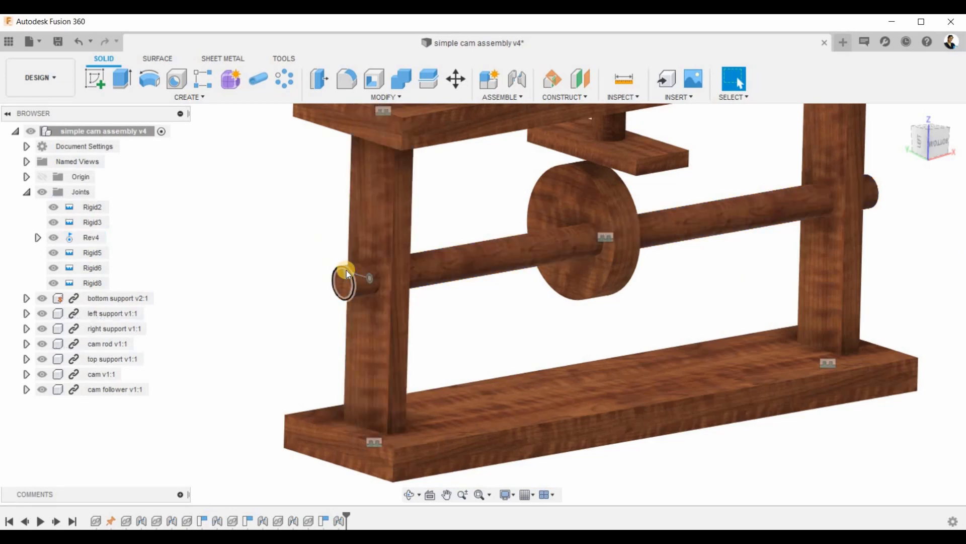
double_click(346, 273)
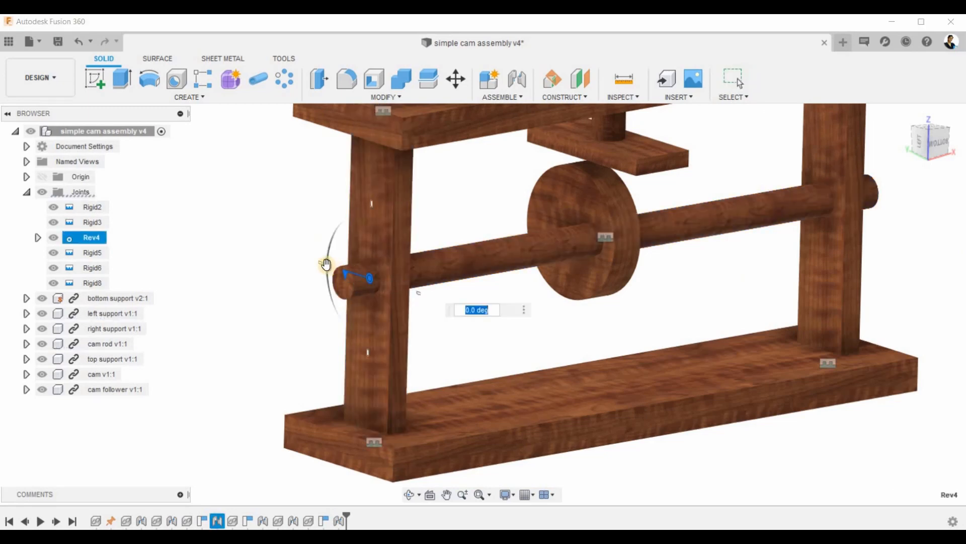
drag(343, 257, 379, 344)
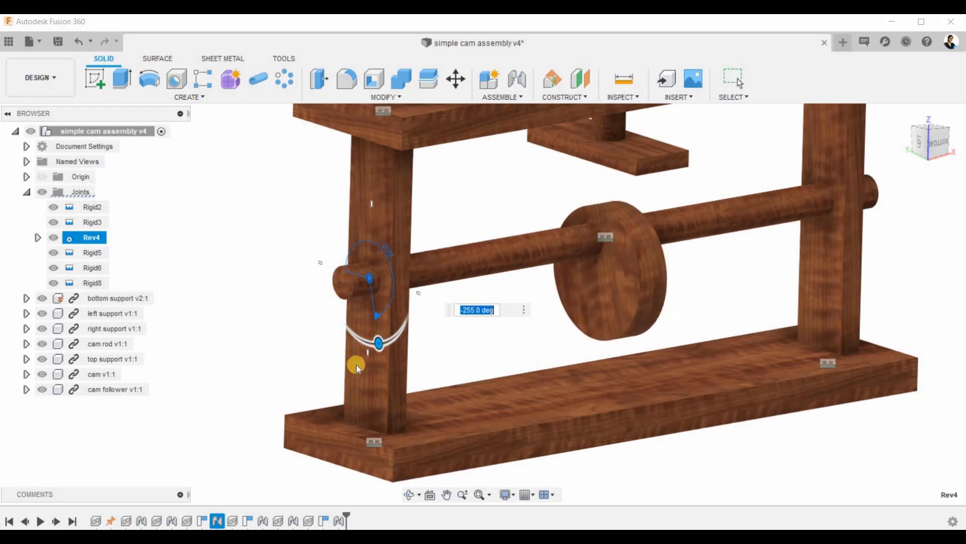
drag(368, 344, 402, 246)
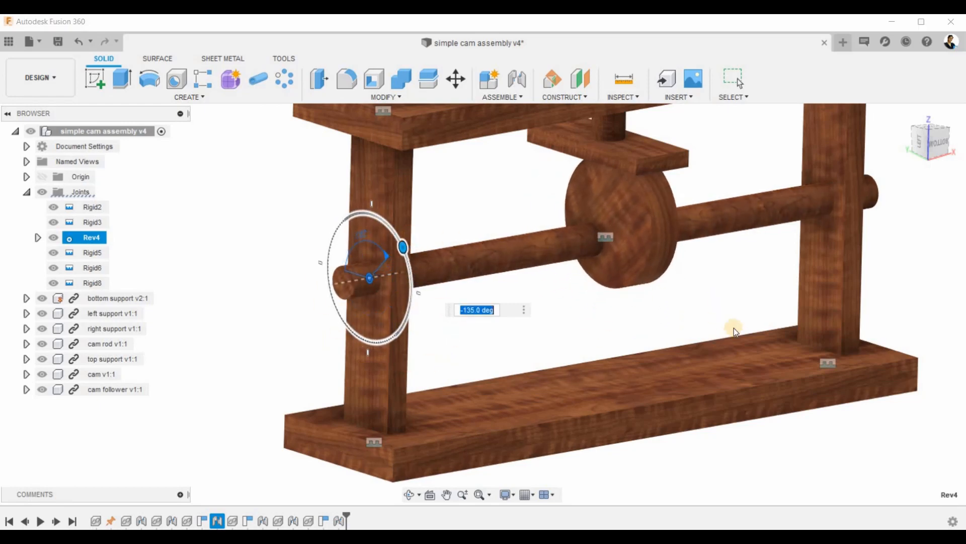
Examine the contact between the cam and the follower plate from several angles, and cancel the joint rotation.
shift+middle_drag(699, 300, 615, 228)
shift+middle_drag(618, 264, 552, 270)
scroll(551, 272, up, 8)
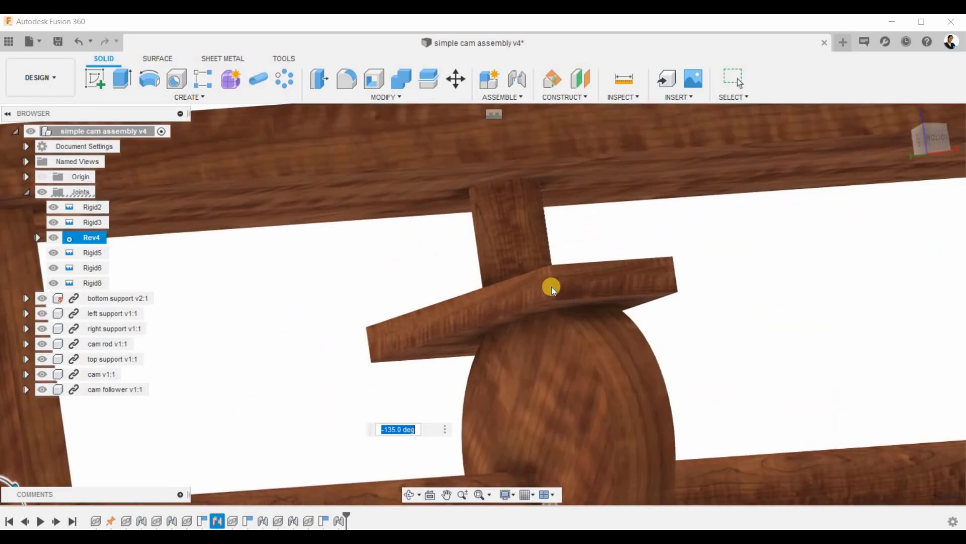
scroll(608, 218, down, 5)
scroll(728, 458, down, 5)
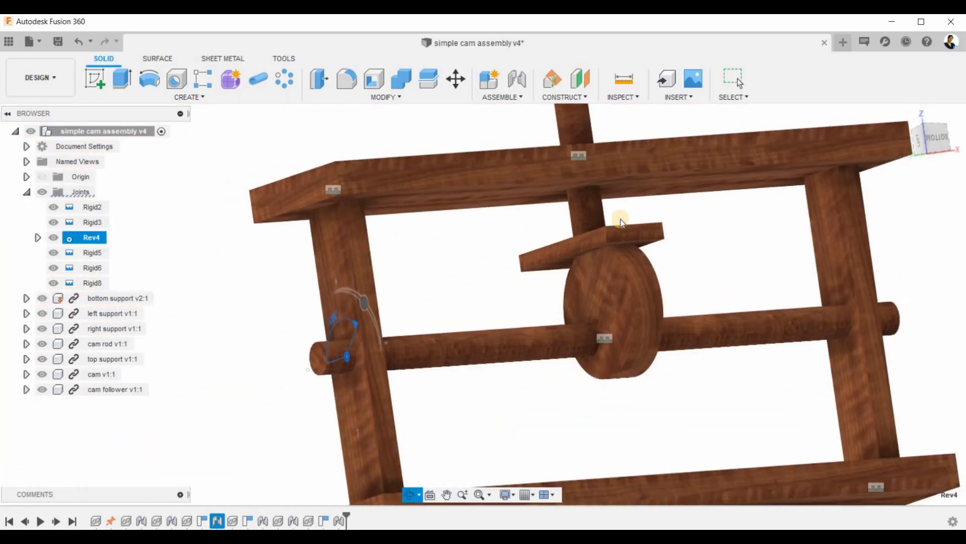
shift+middle_drag(621, 219, 580, 135)
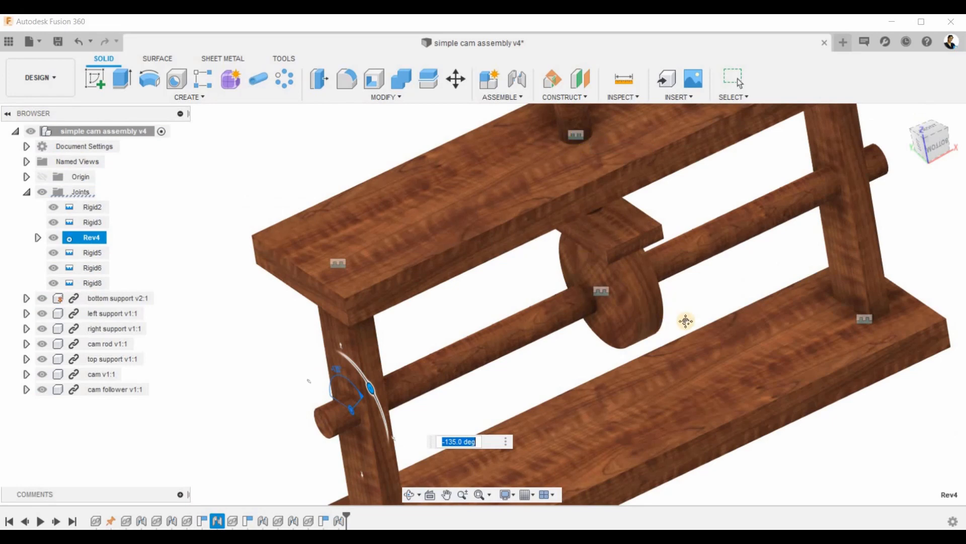
shift+middle_drag(686, 321, 662, 381)
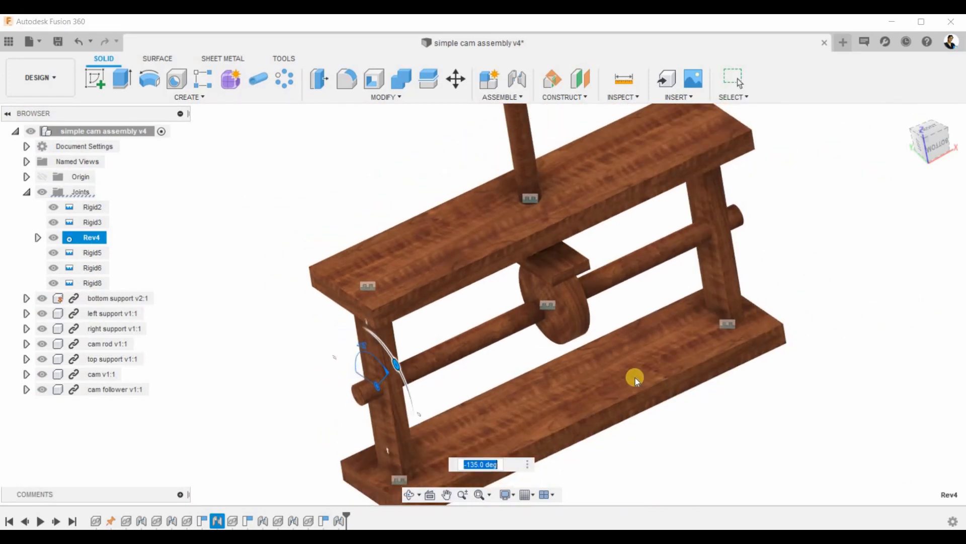
key(Escape)
scroll(613, 404, down, 1)
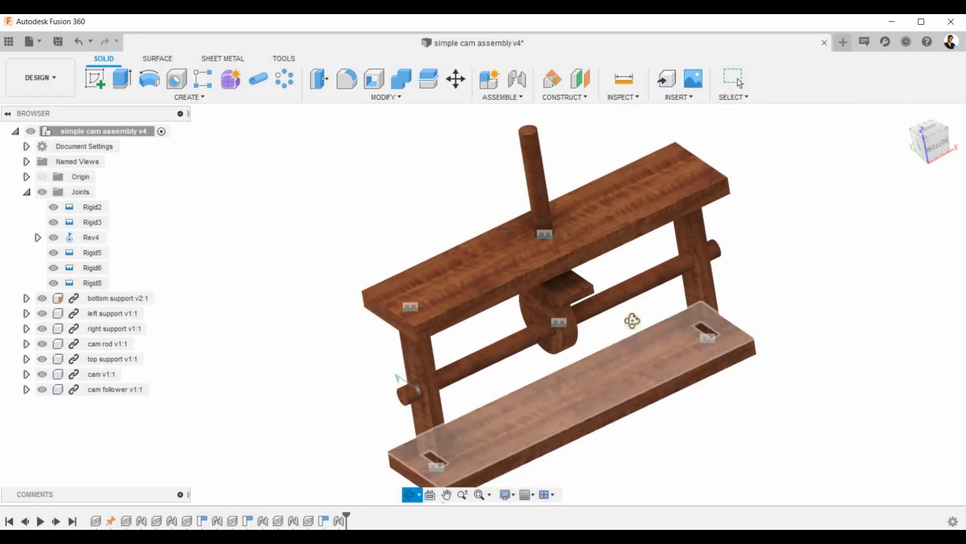
Delete the Rigid8 joint that holds the cam follower to the top support.
shift+middle_drag(632, 322, 552, 127)
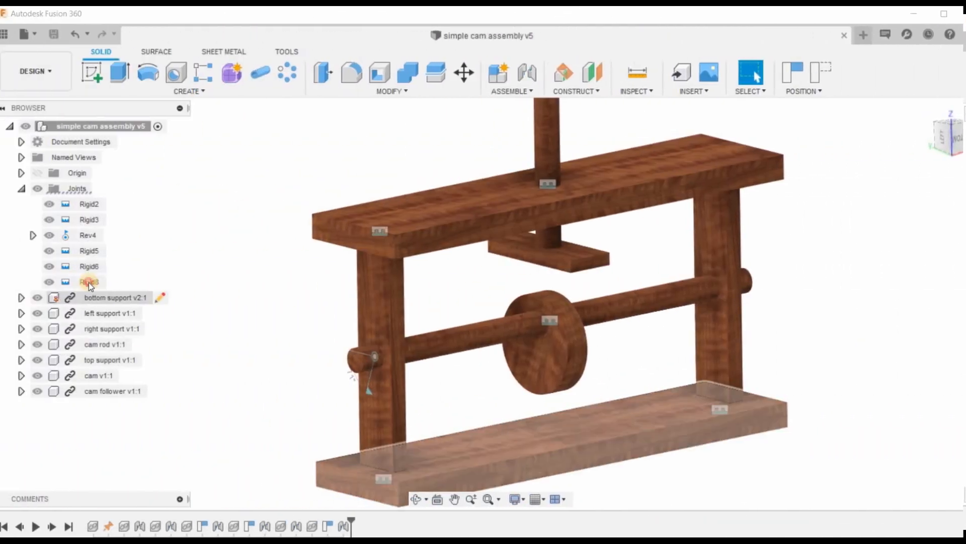
click(91, 282)
scroll(530, 184, up, 3)
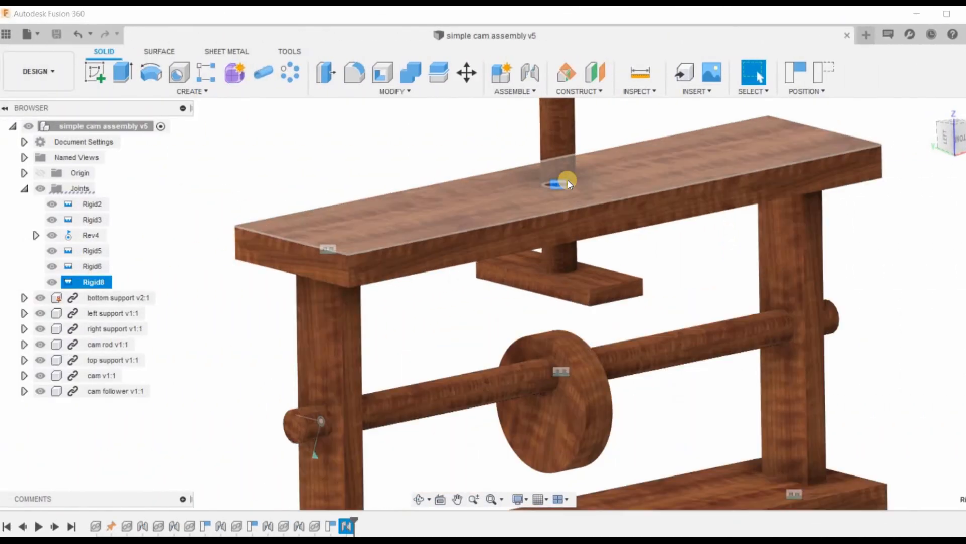
scroll(567, 182, down, 2)
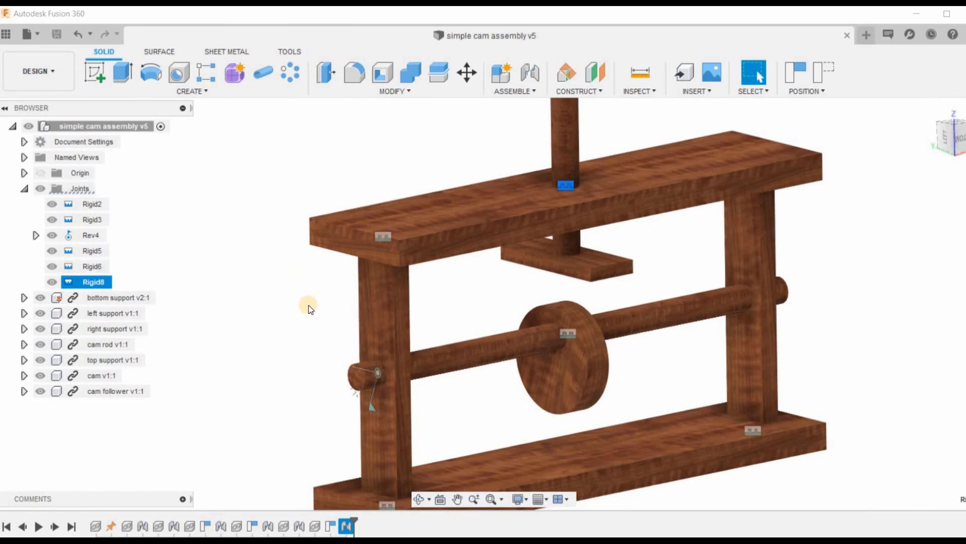
key(Delete)
scroll(495, 295, down, 3)
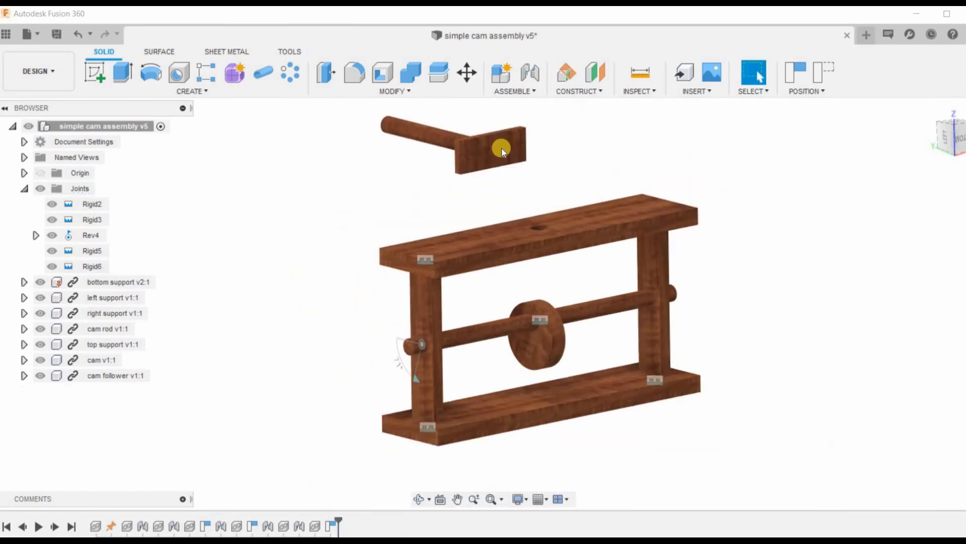
Examine the top support's hole edge and the circular edge where the follower's rod meets its plate.
scroll(524, 153, up, 5)
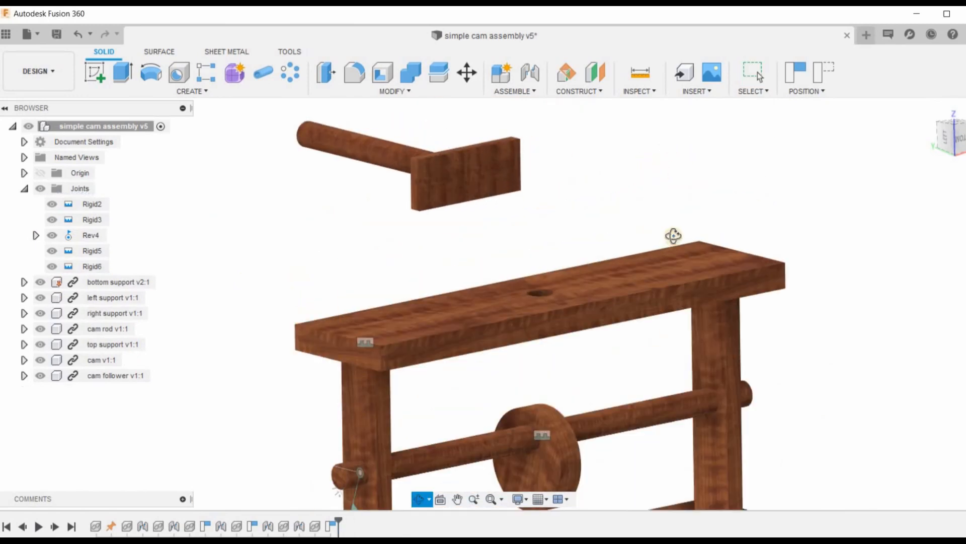
drag(674, 236, 619, 191)
key(Escape)
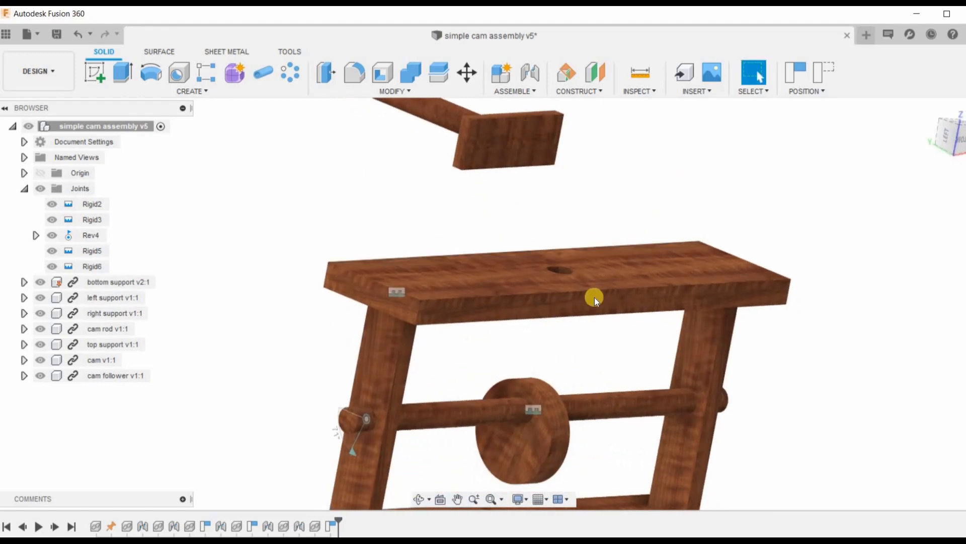
scroll(579, 277, up, 3)
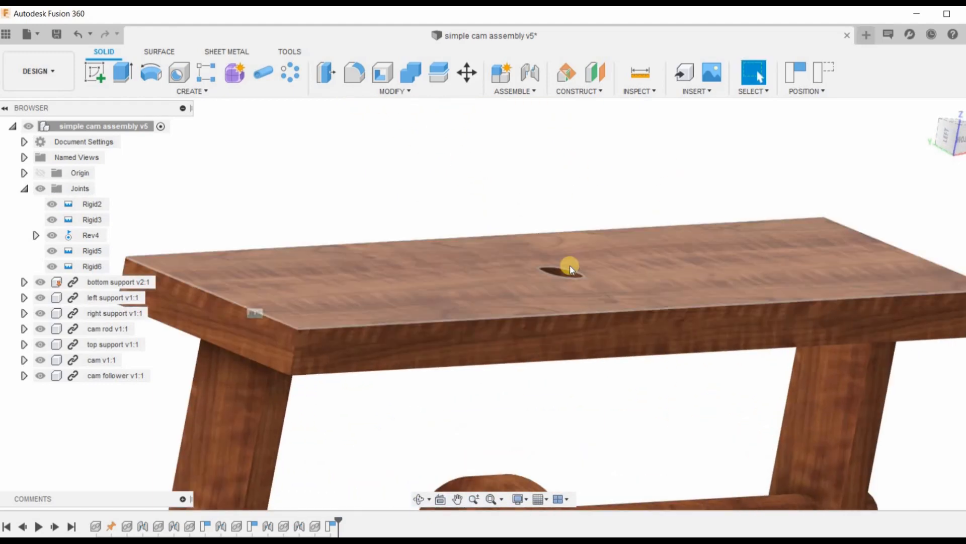
click(572, 267)
scroll(533, 151, down, 5)
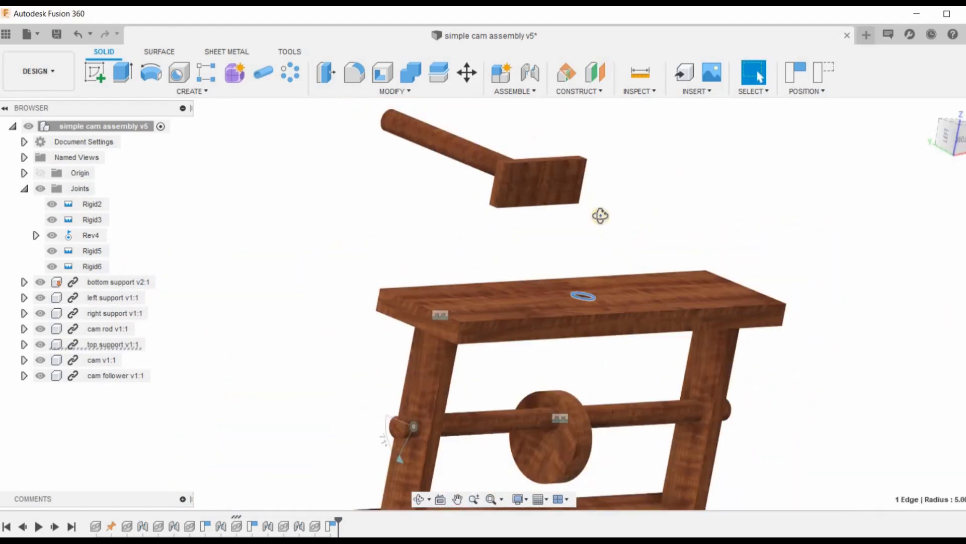
shift+middle_drag(601, 215, 658, 284)
scroll(653, 308, up, 4)
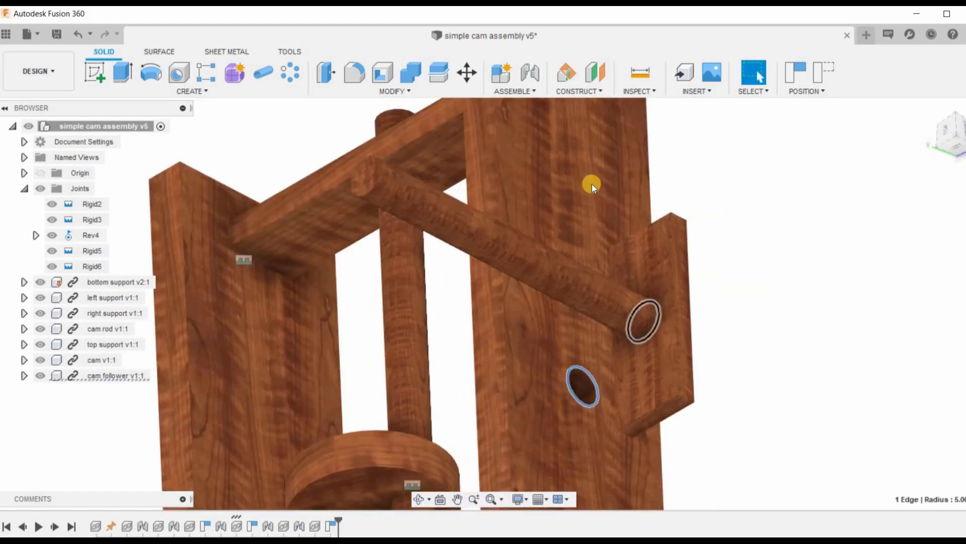
scroll(592, 184, down, 5)
shift+middle_drag(727, 288, 751, 264)
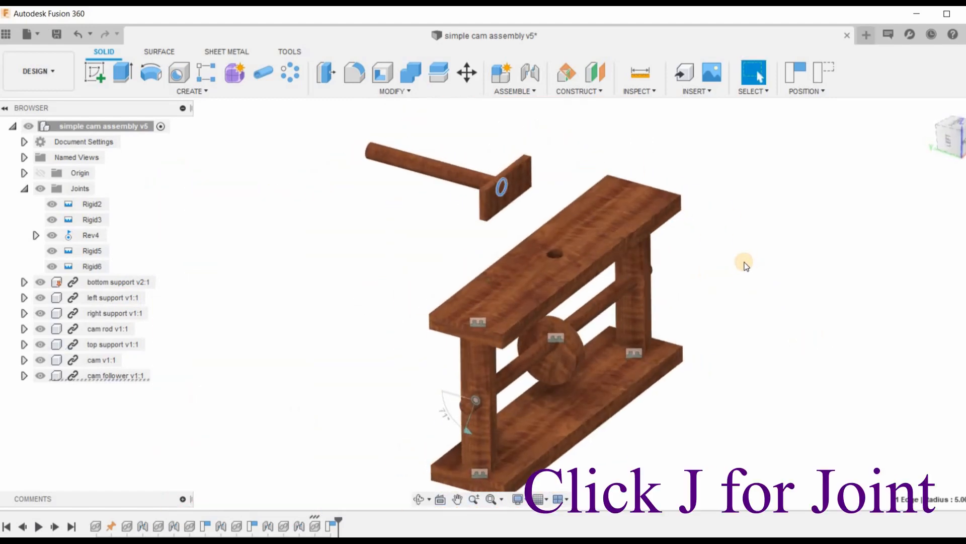
Start a joint with the current position captured, placing its first origin at the circular edge where the follower's rod meets the plate.
key(j)
click(568, 309)
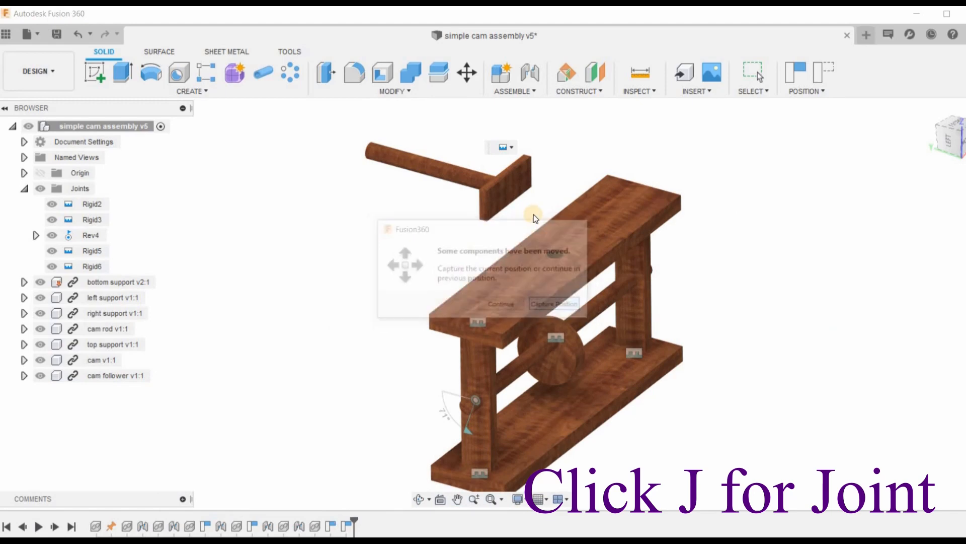
scroll(537, 212, up, 4)
shift+middle_drag(582, 232, 534, 168)
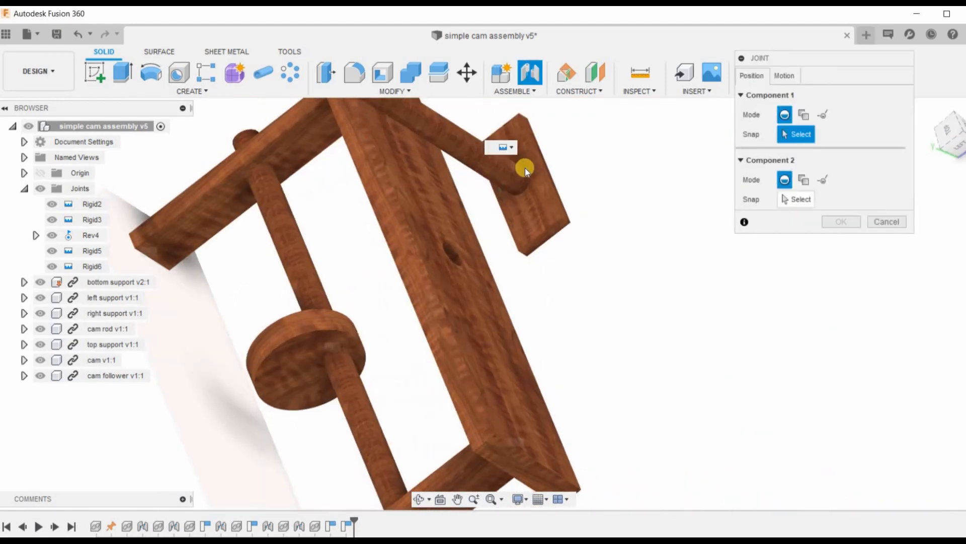
scroll(524, 169, up, 3)
click(535, 183)
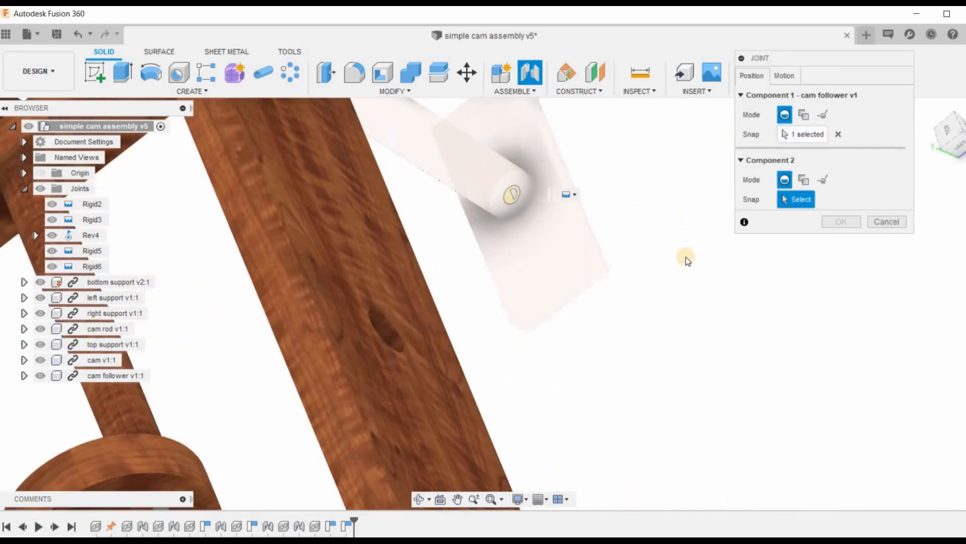
Place the joint's second origin on the circular edge of the hole in the upper face of the top support.
scroll(668, 283, down, 5)
shift+middle_drag(594, 234, 566, 285)
scroll(576, 262, up, 4)
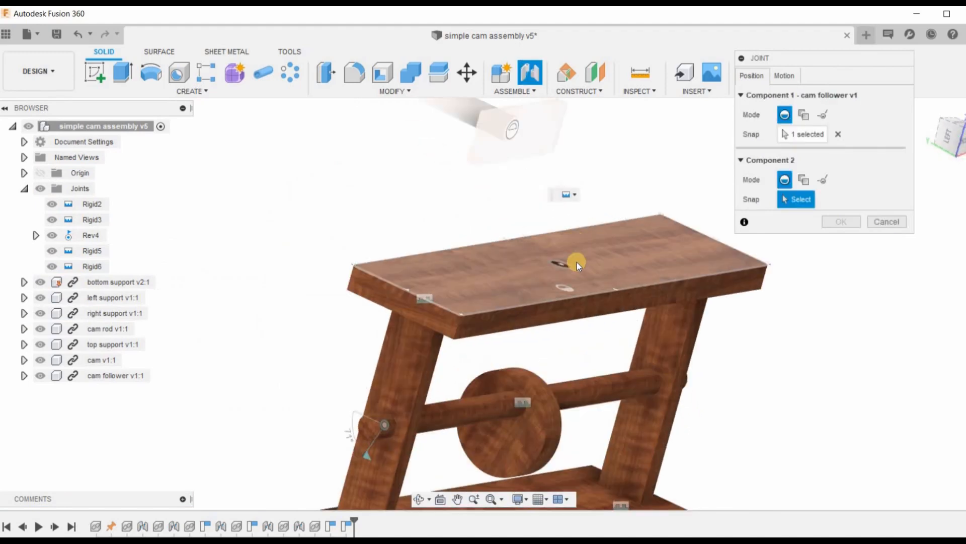
scroll(565, 255, up, 5)
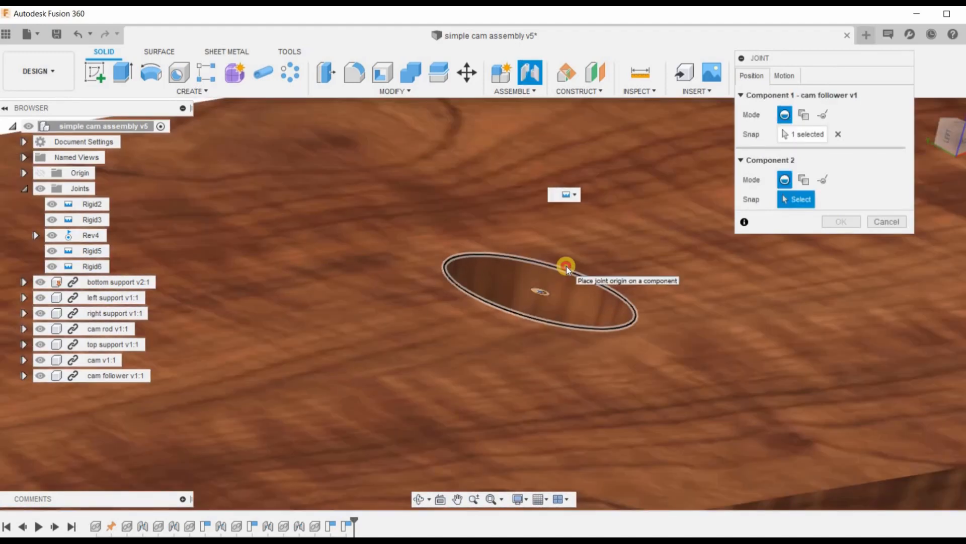
click(594, 216)
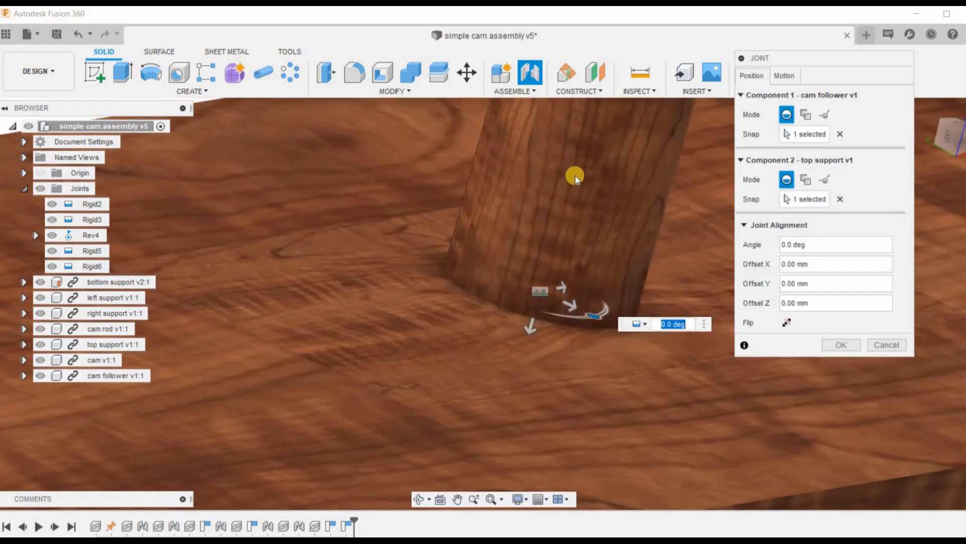
Set the follower joint's alignment angle to 90 degrees.
scroll(579, 166, down, 4)
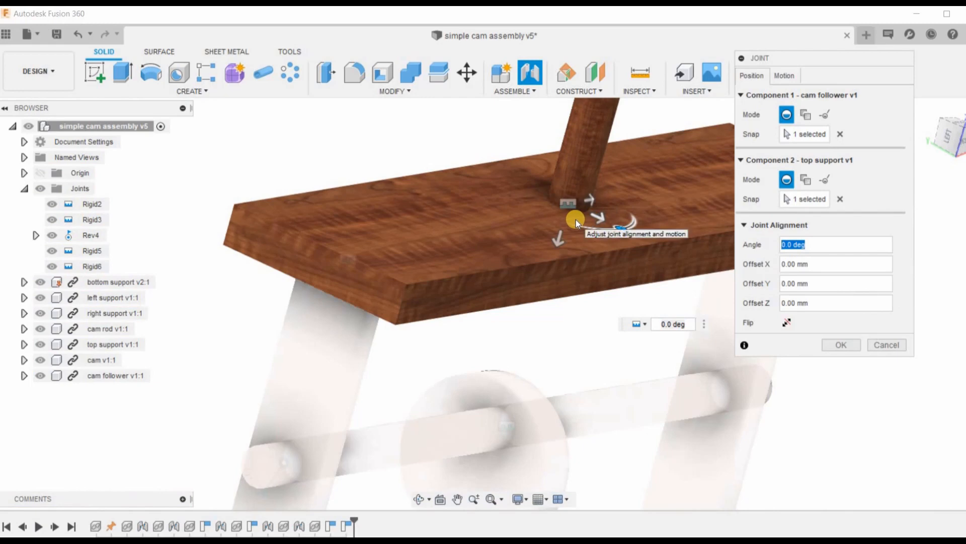
text(0)
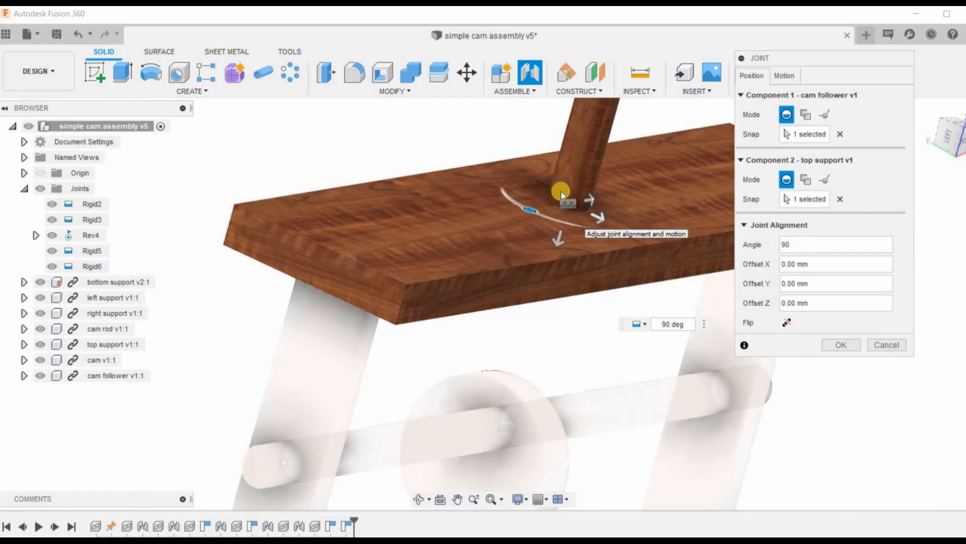
scroll(650, 183, down, 4)
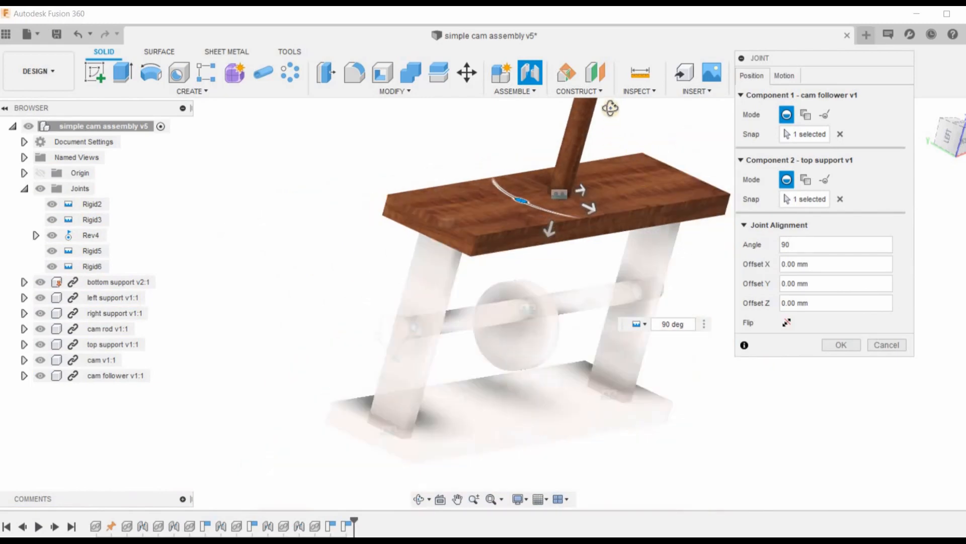
shift+middle_drag(610, 107, 518, 287)
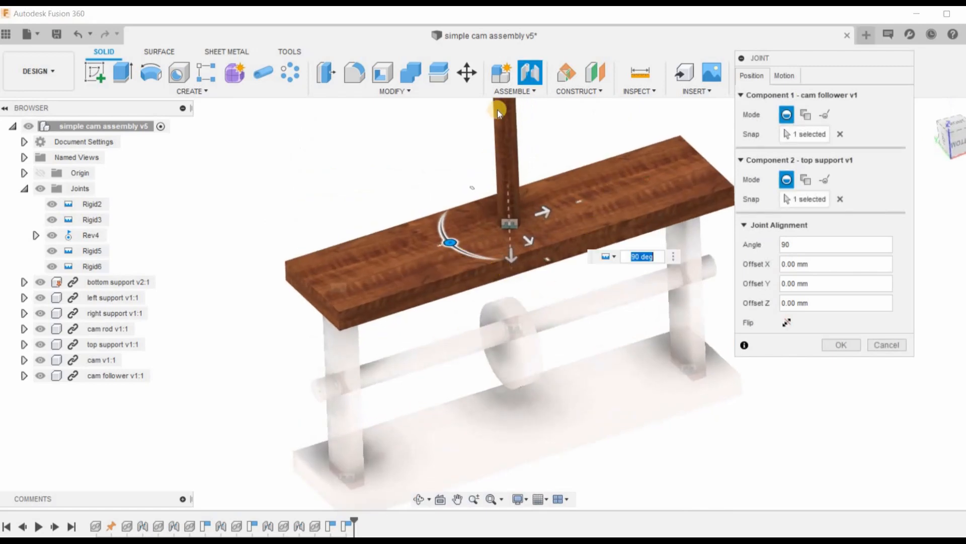
Give the follower joint slider motion along the Z axis and create it.
click(781, 75)
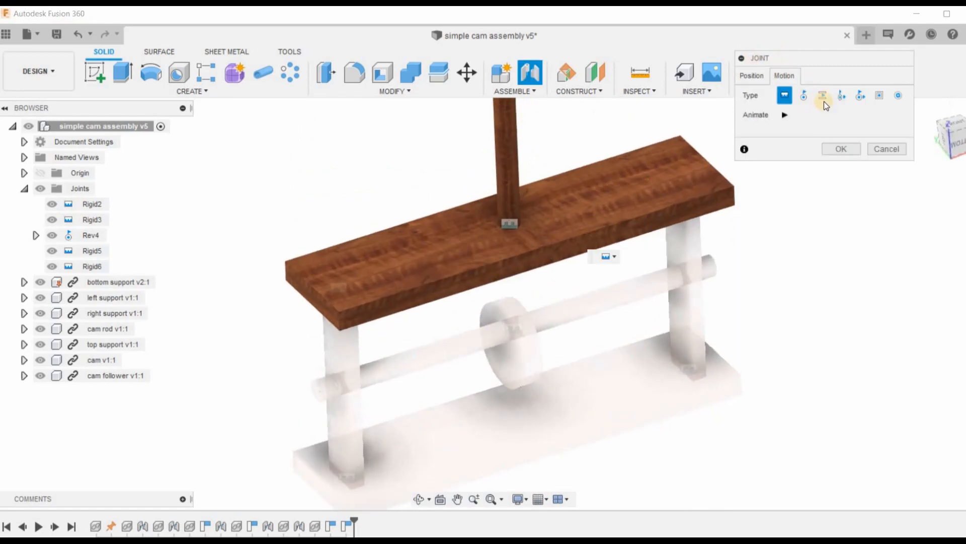
click(823, 96)
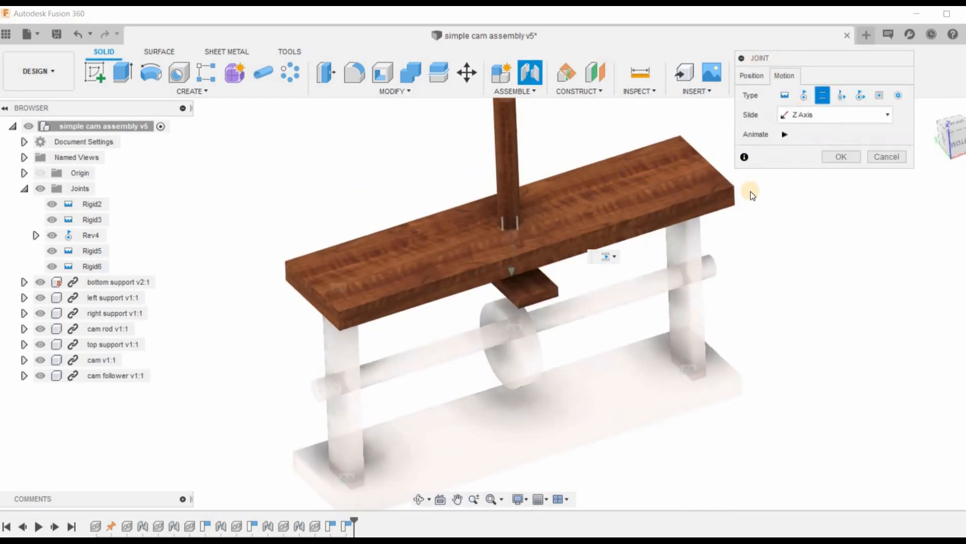
click(840, 156)
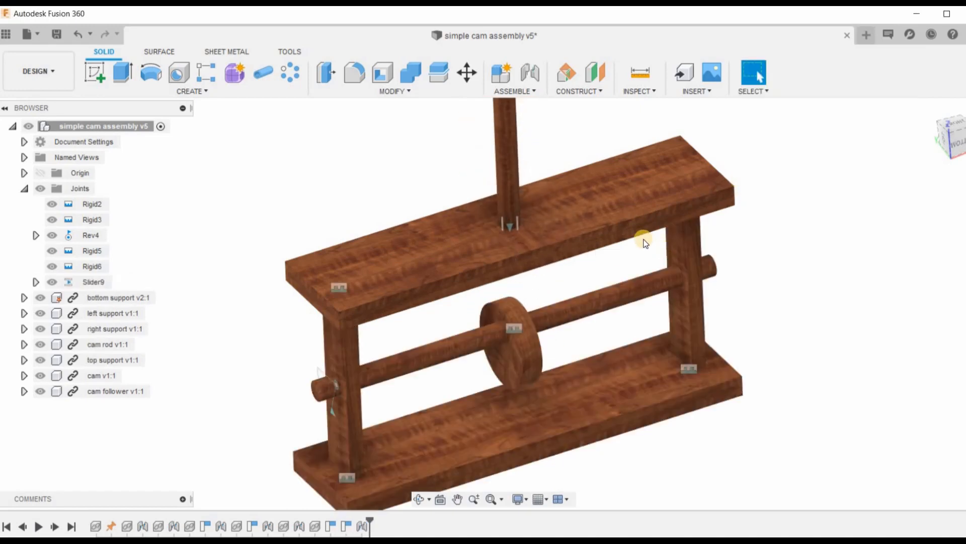
Slide the cam follower along its slider joint against the cam and leave its plate slightly above the cam.
scroll(427, 179, up, 5)
drag(397, 210, 512, 256)
scroll(597, 123, down, 5)
shift+middle_drag(597, 123, 409, 303)
scroll(410, 303, up, 5)
drag(557, 206, 573, 153)
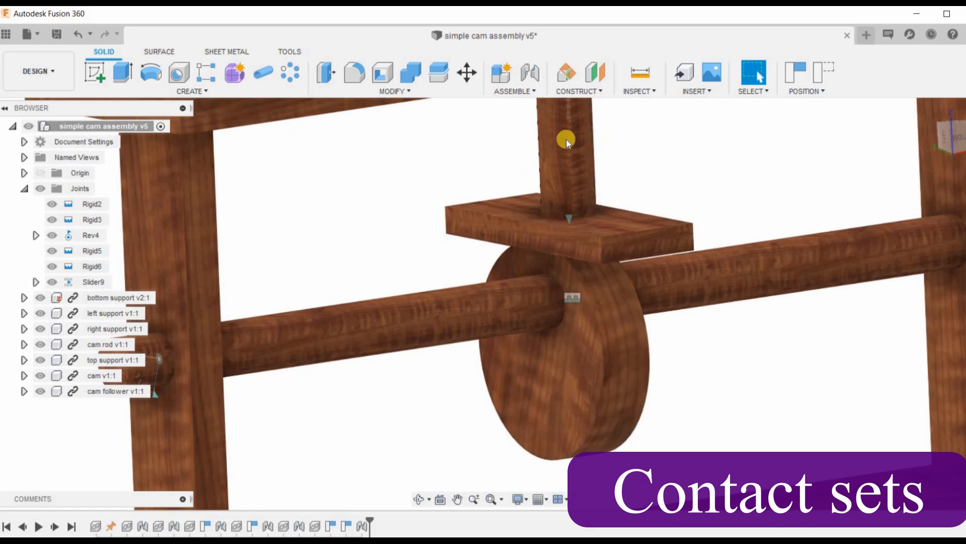
drag(592, 260, 668, 115)
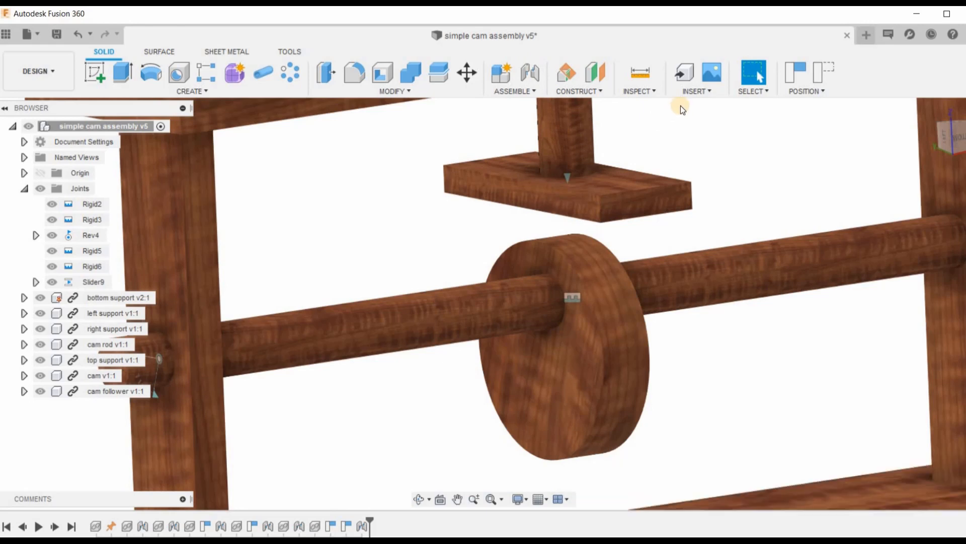
scroll(665, 201, down, 5)
shift+middle_drag(665, 201, 564, 237)
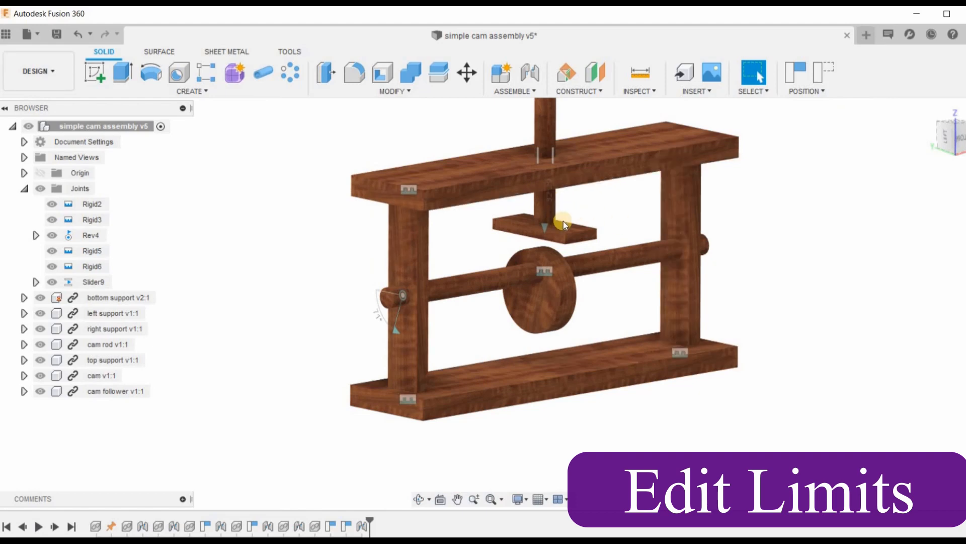
scroll(554, 208, up, 3)
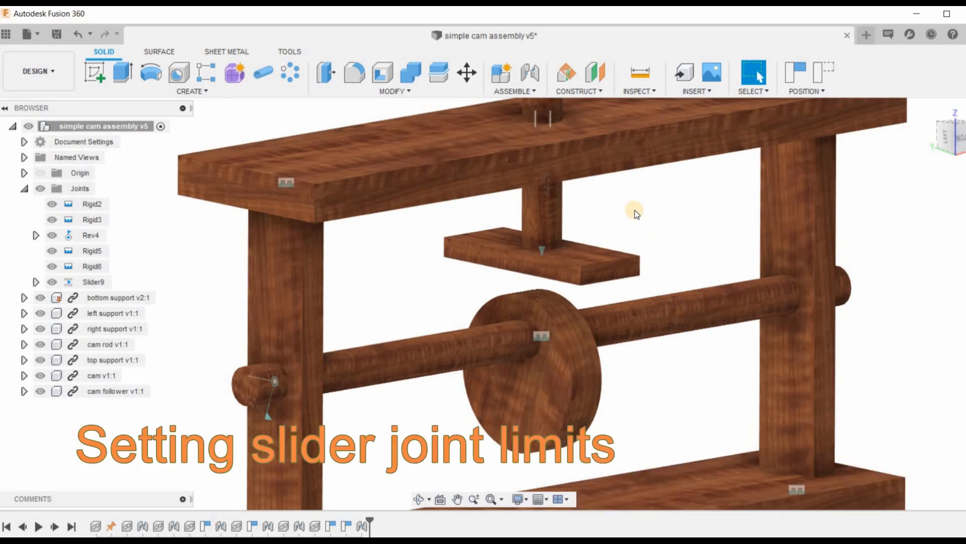
click(86, 283)
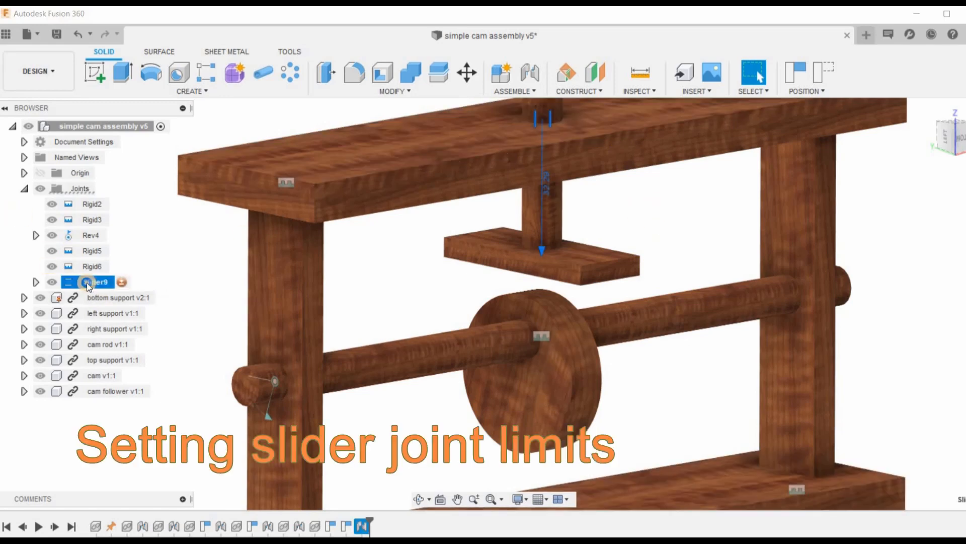
right_click(86, 282)
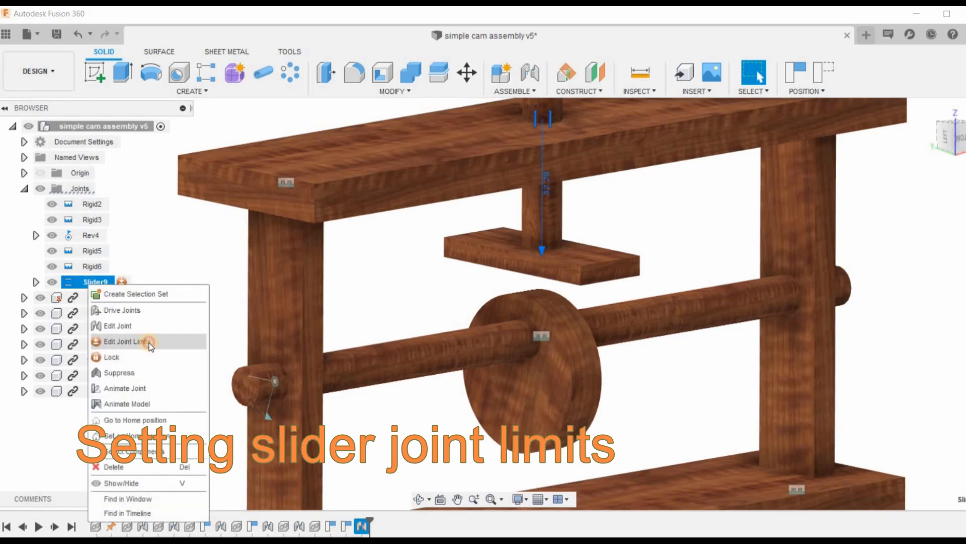
click(146, 342)
scroll(463, 270, down, 3)
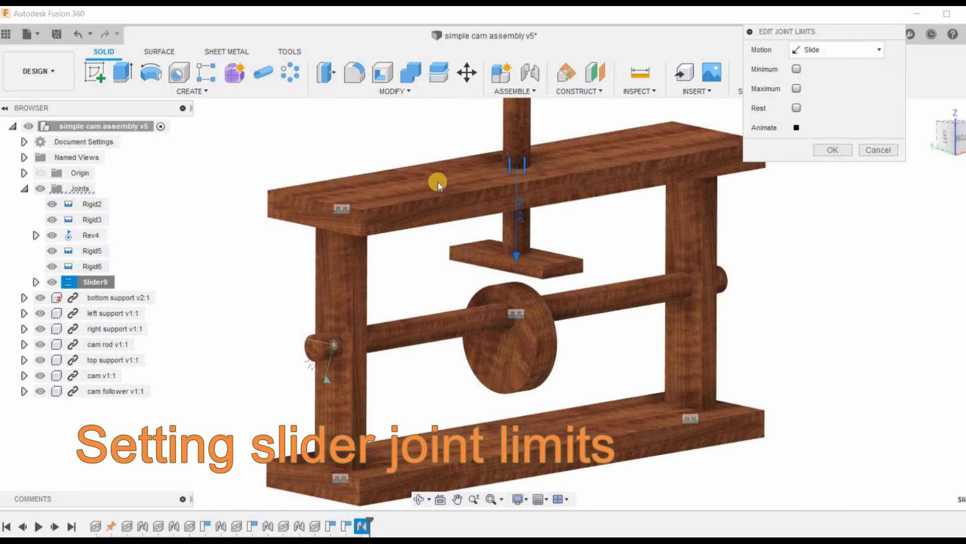
scroll(493, 205, up, 2)
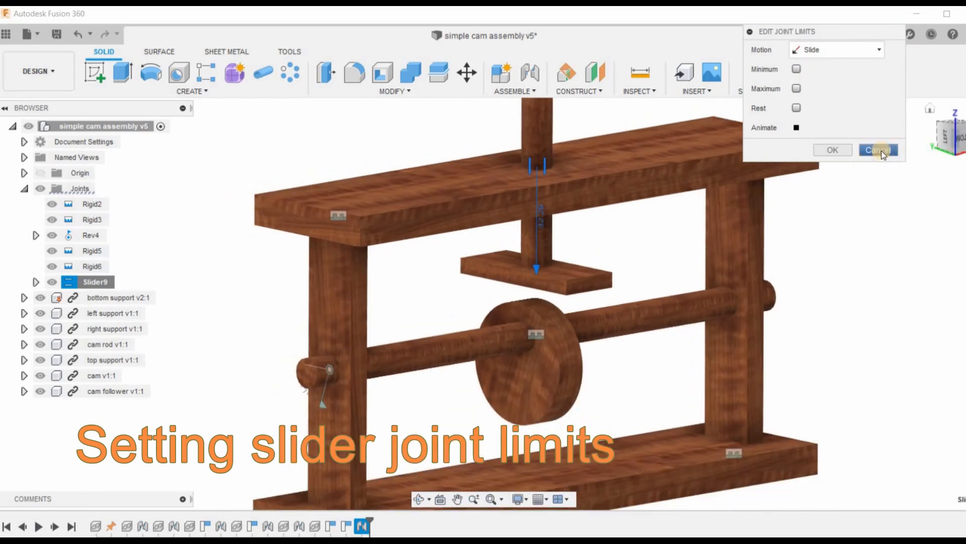
click(880, 150)
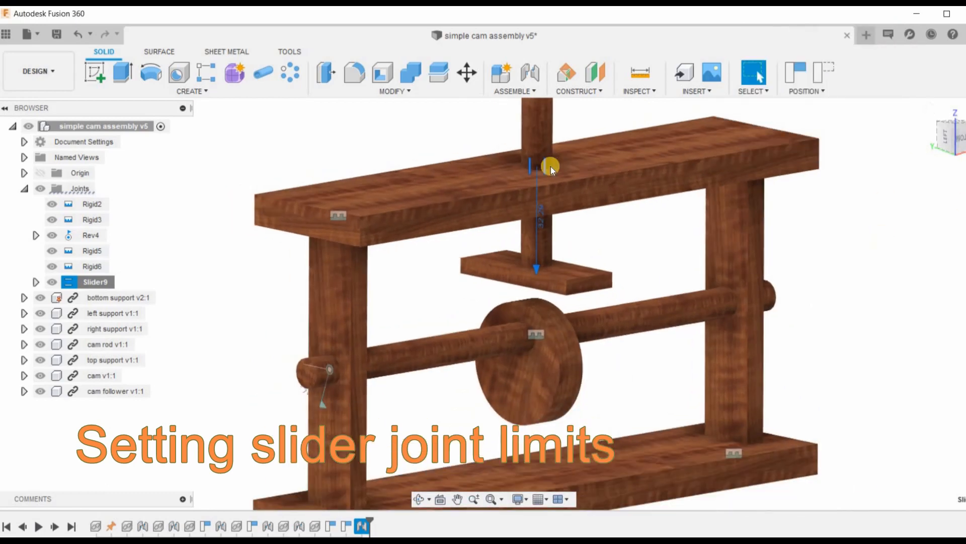
Measure the distance between the top support's upper face and the cam rod's cylindrical surface.
click(651, 92)
click(655, 103)
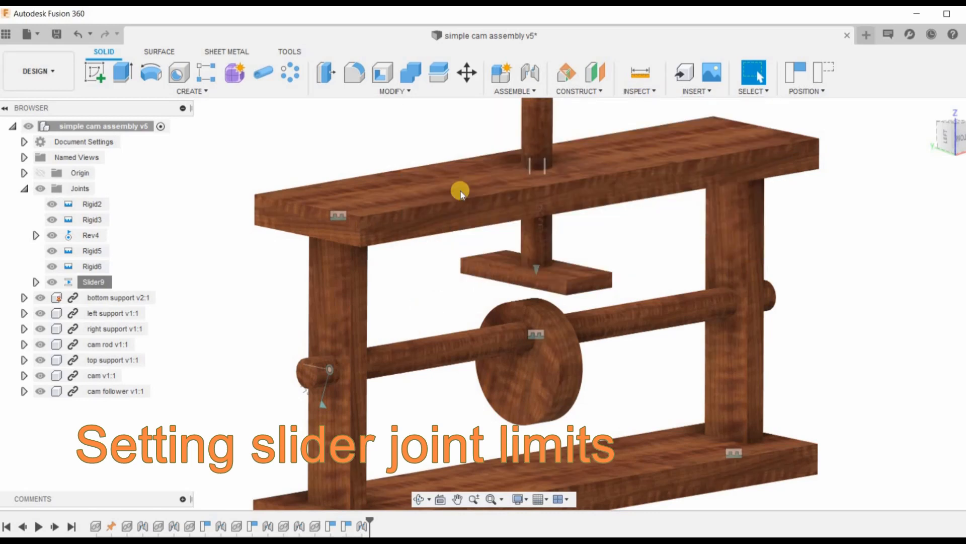
click(484, 180)
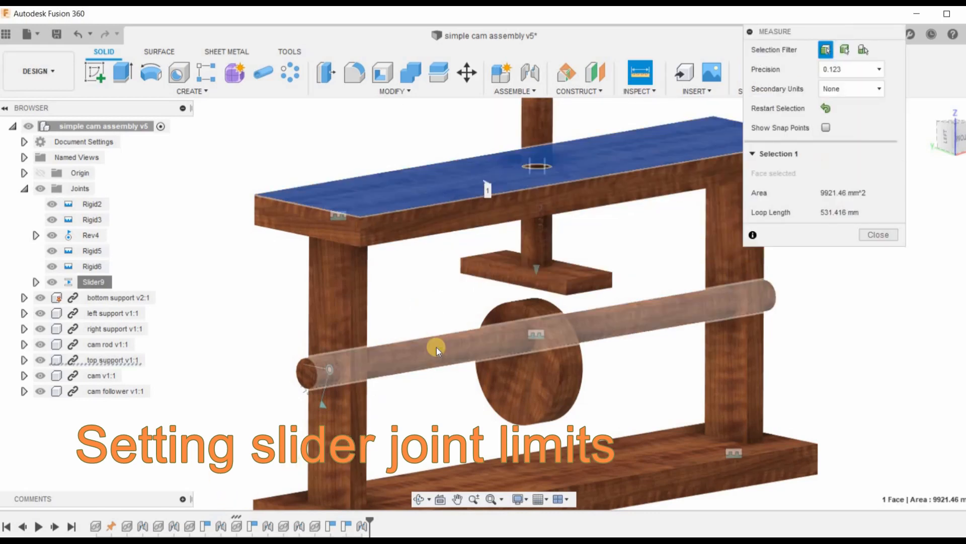
click(436, 349)
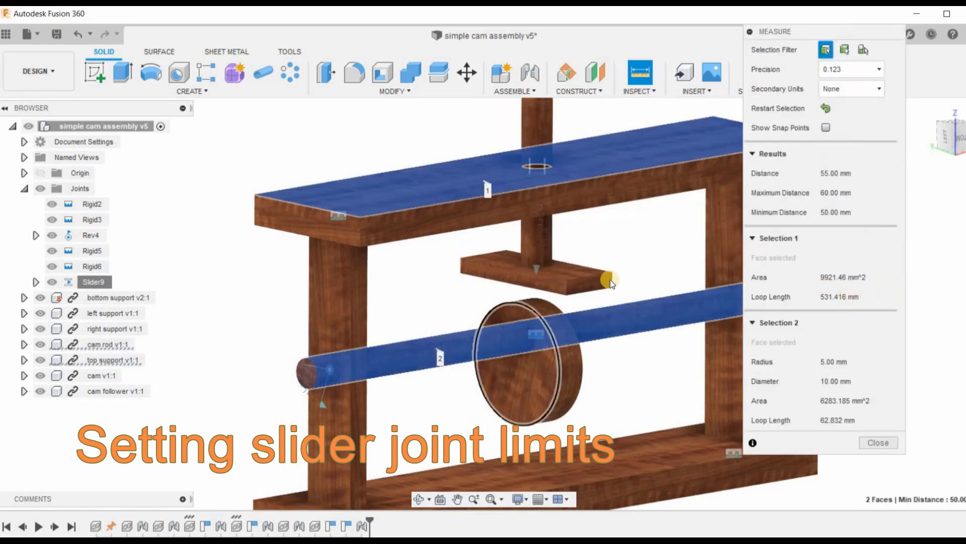
Measure the distance from the top support's upper face to the circular edge where the follower's rod meets its plate.
scroll(681, 272, down, 4)
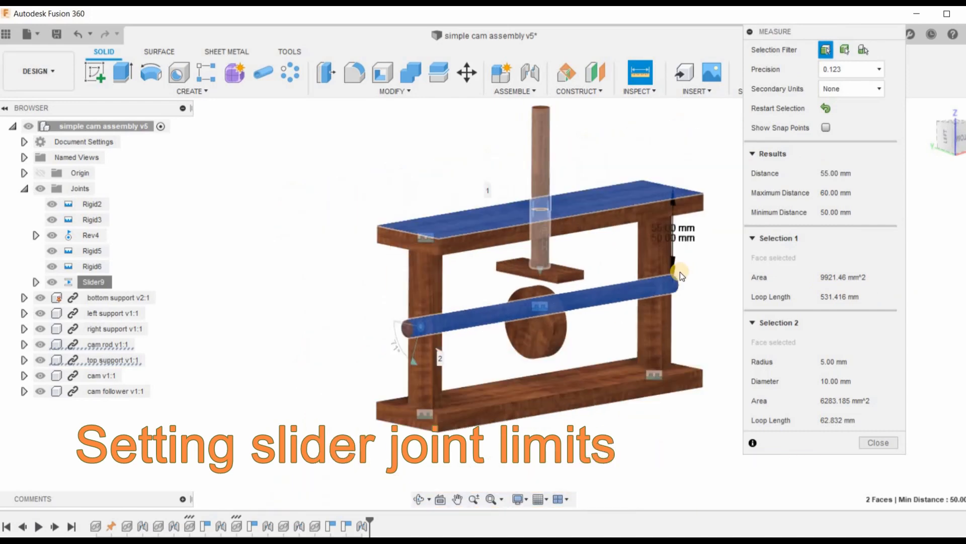
shift+middle_drag(653, 269, 641, 269)
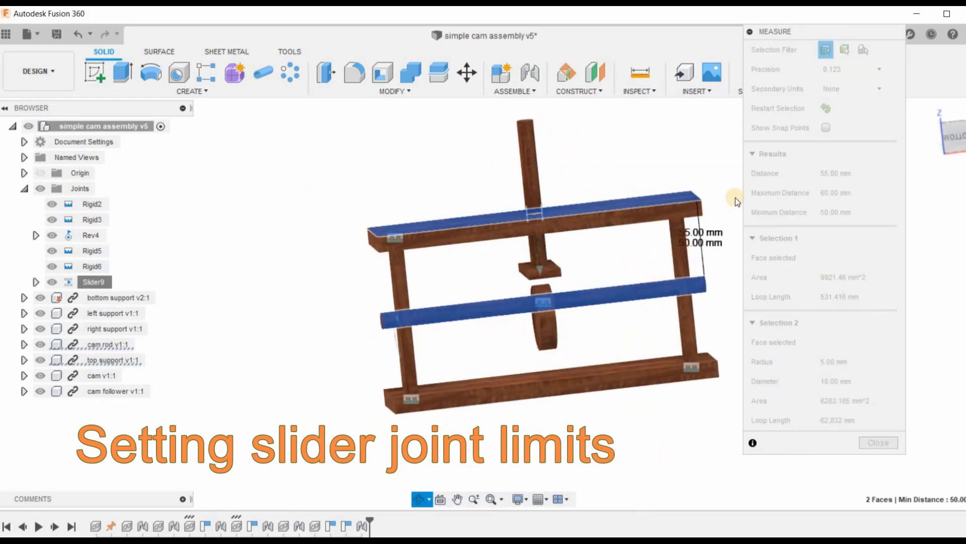
scroll(702, 333, up, 5)
scroll(708, 319, down, 5)
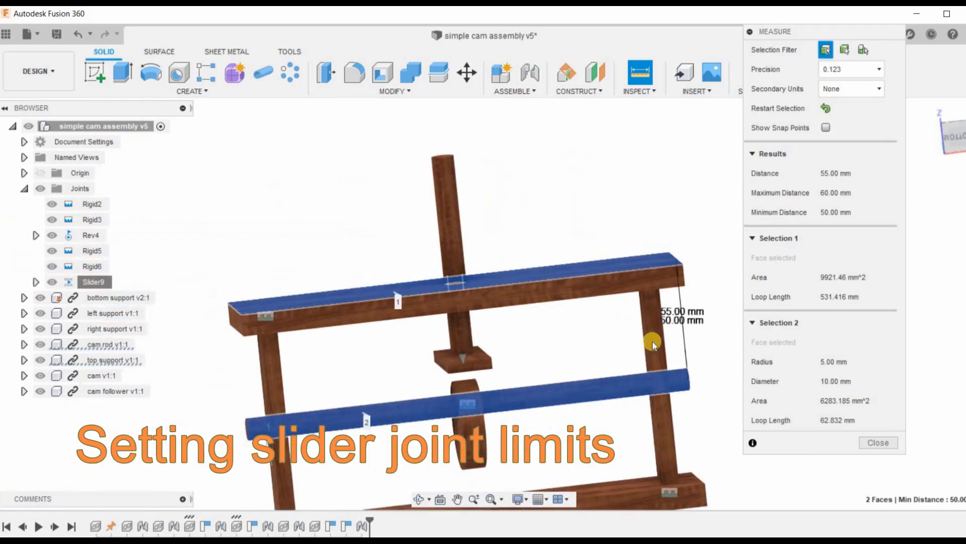
shift+middle_drag(652, 342, 579, 372)
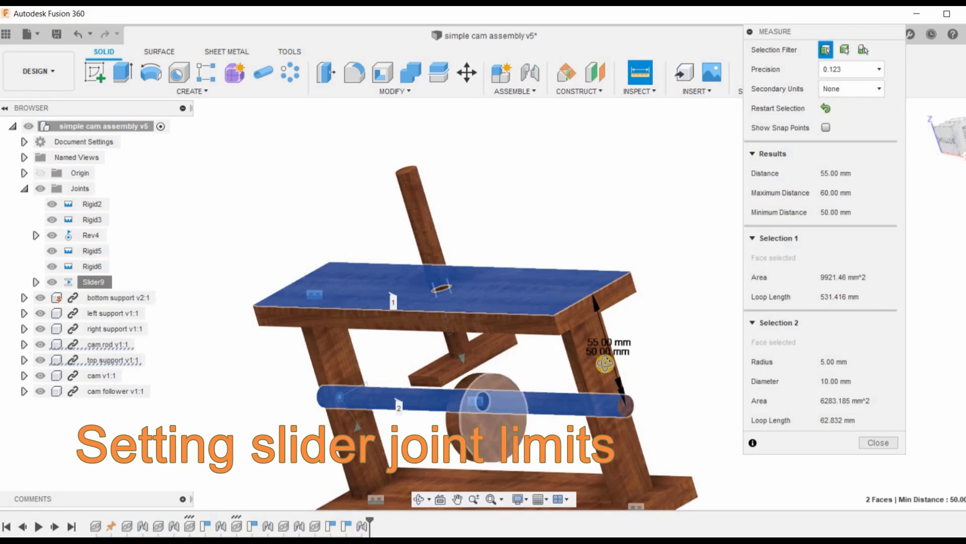
shift+middle_drag(606, 363, 551, 353)
scroll(442, 381, up, 5)
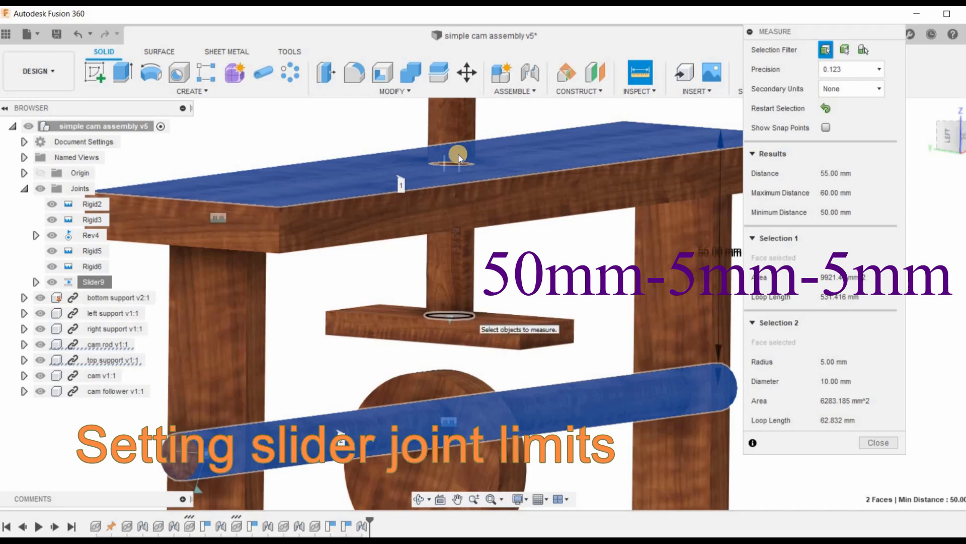
click(470, 316)
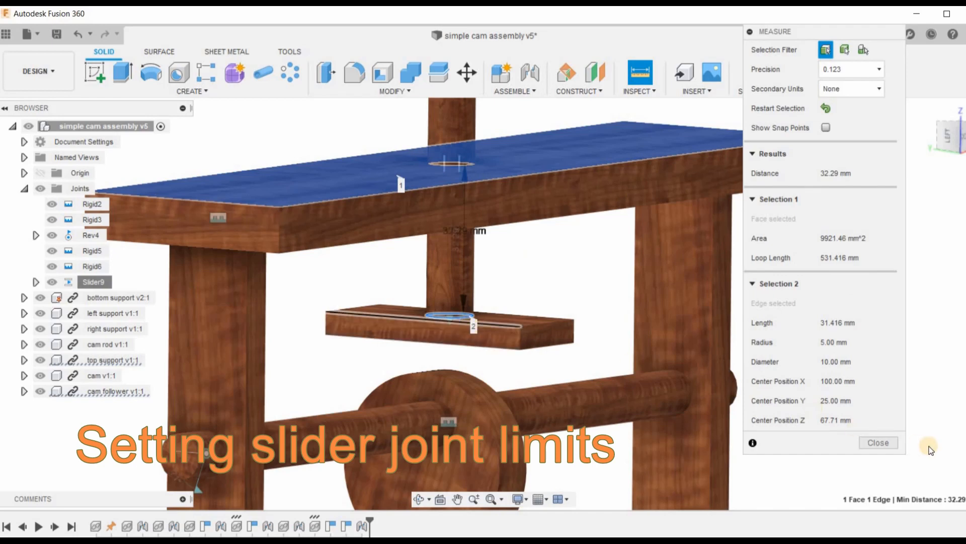
click(888, 442)
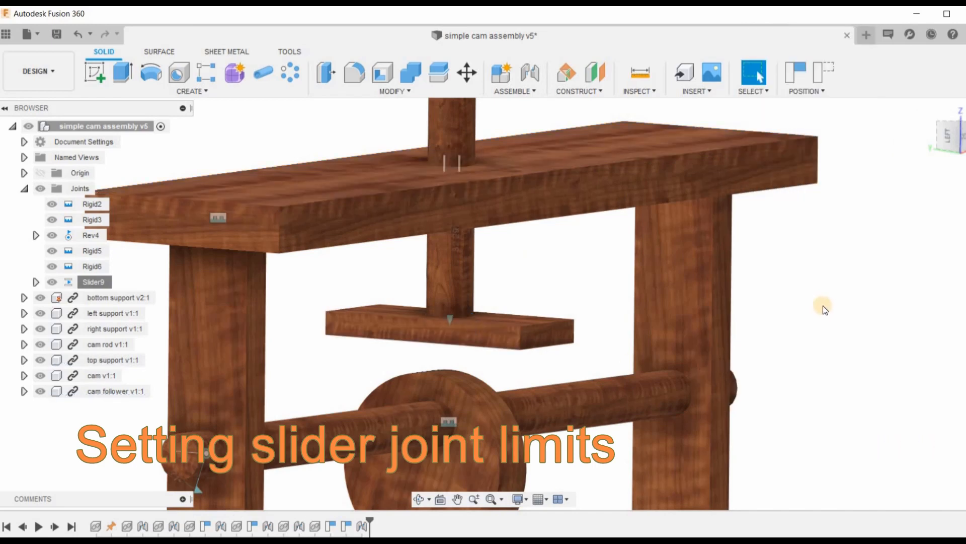
scroll(668, 246, down, 5)
shift+middle_drag(638, 264, 506, 313)
scroll(496, 161, up, 3)
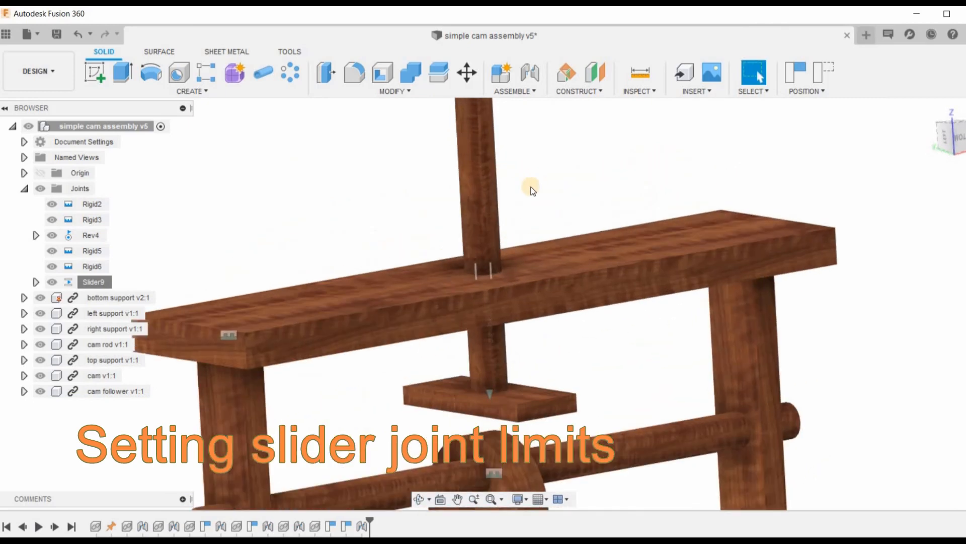
click(103, 281)
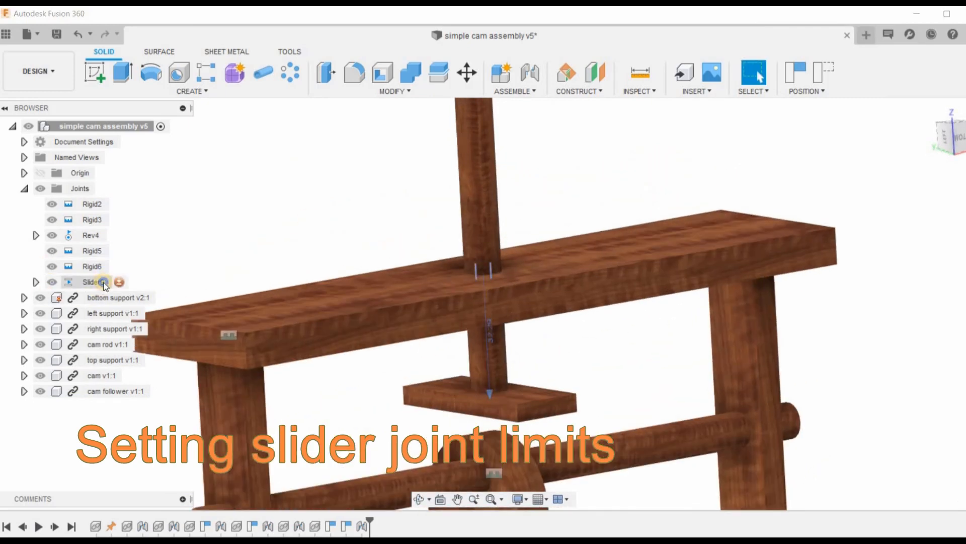
right_click(99, 281)
click(146, 341)
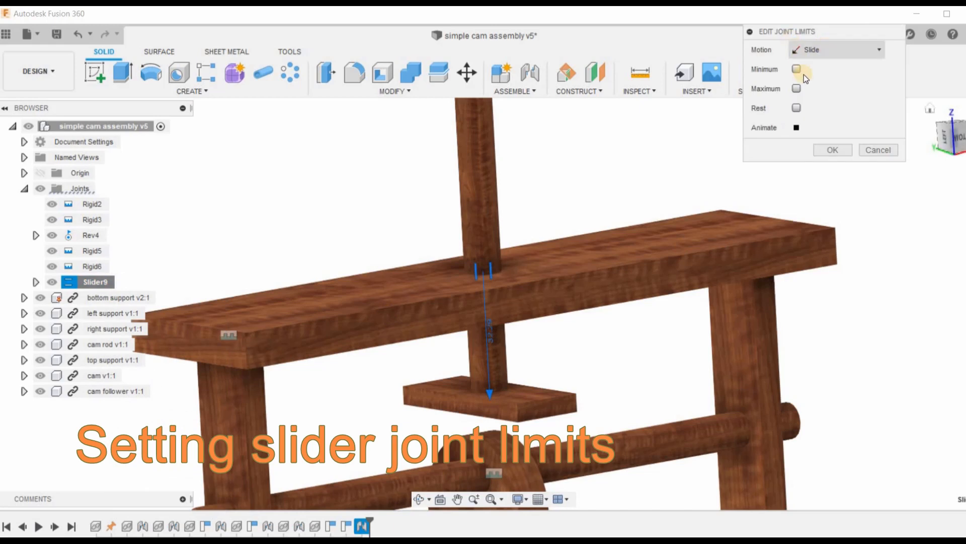
click(796, 89)
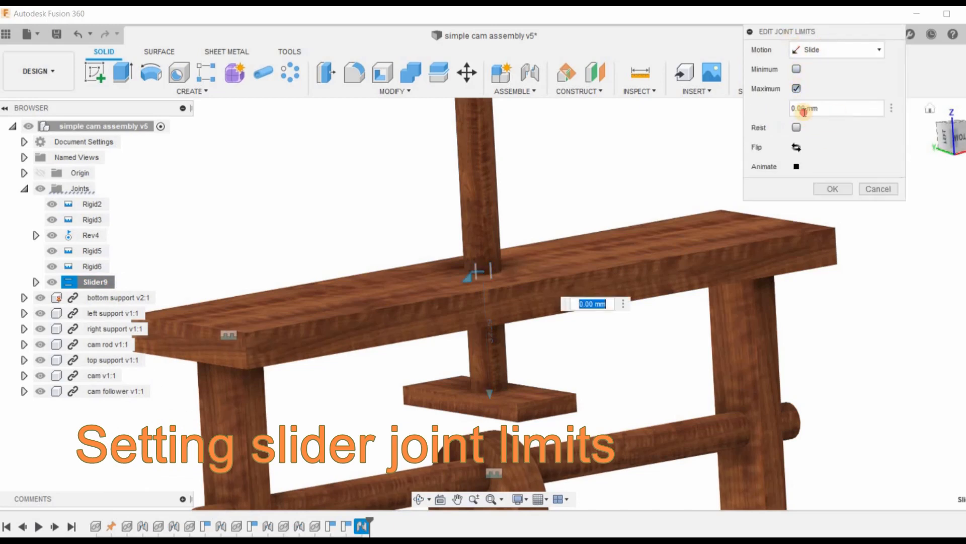
text(40)
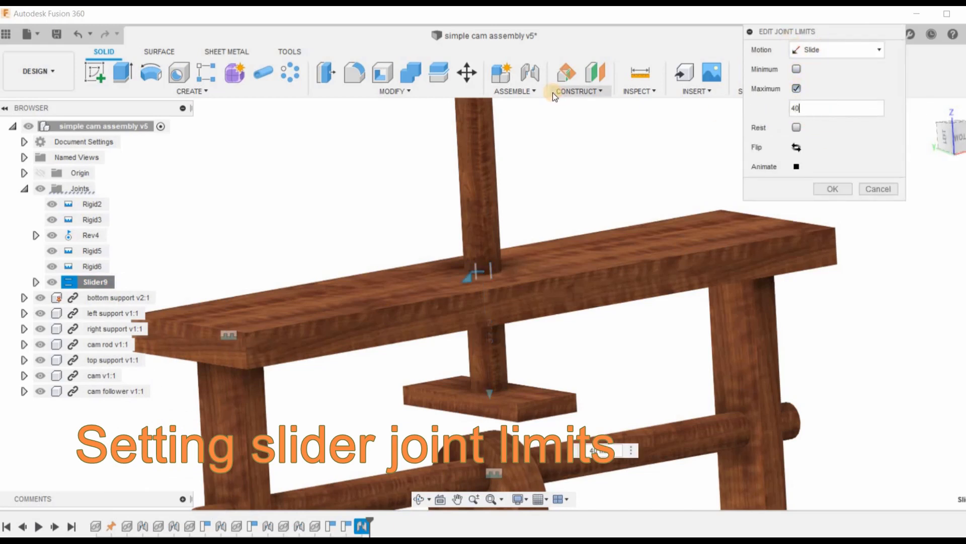
scroll(569, 327, down, 4)
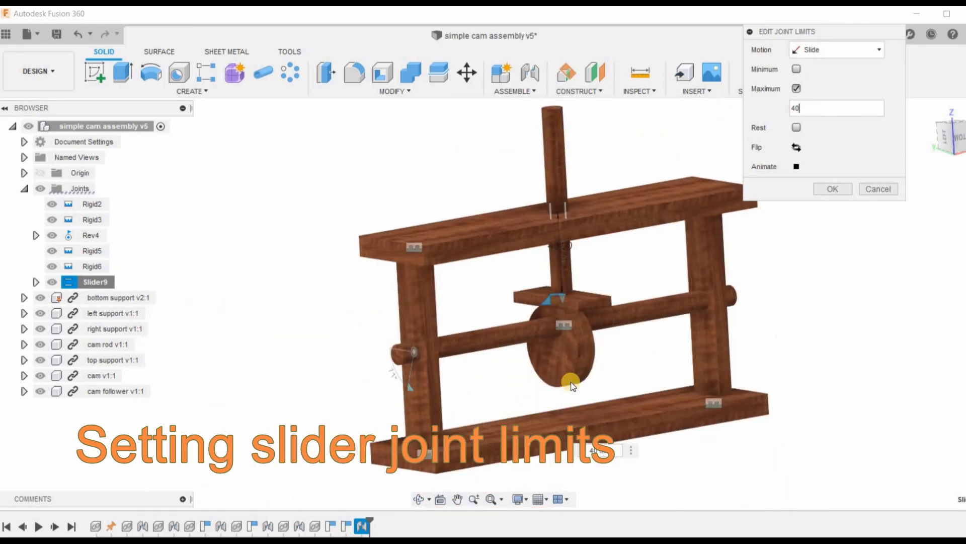
scroll(561, 370, up, 4)
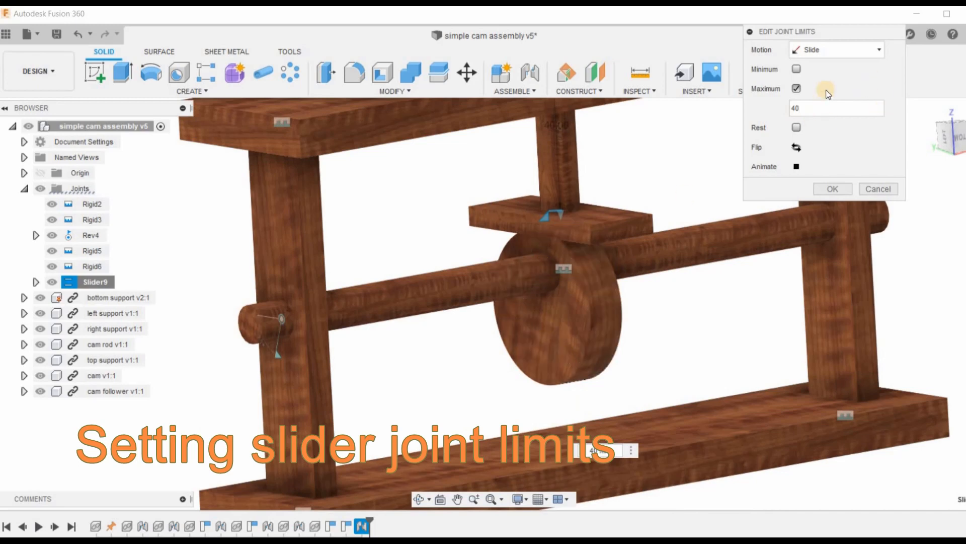
click(797, 69)
click(866, 188)
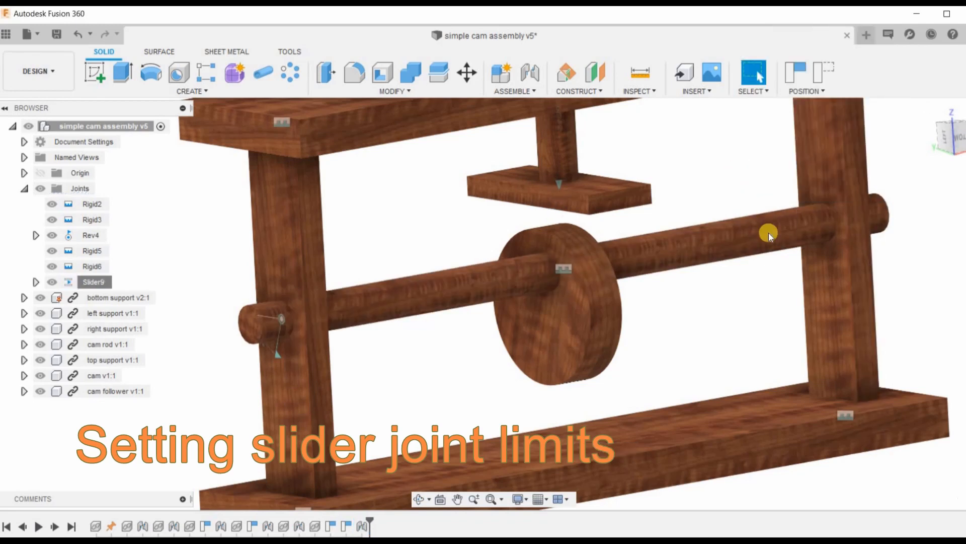
Drive the cam rod's revolute joint to 270 degrees and check the cam's position against the follower plate.
double_click(277, 355)
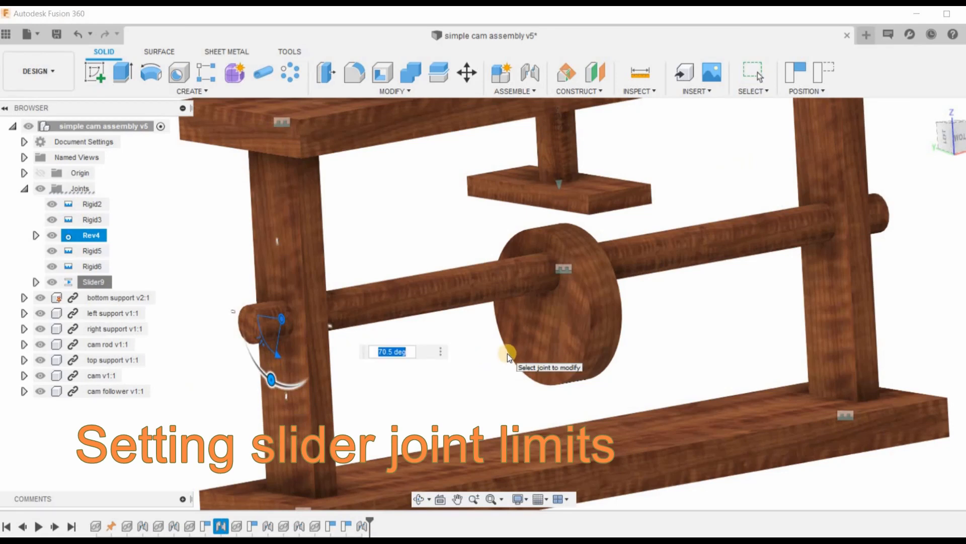
text(270)
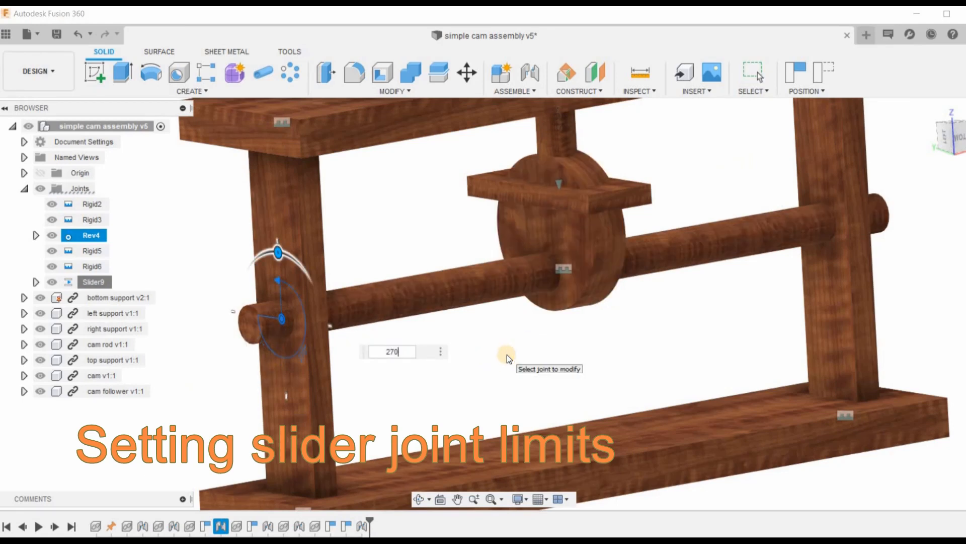
click(761, 333)
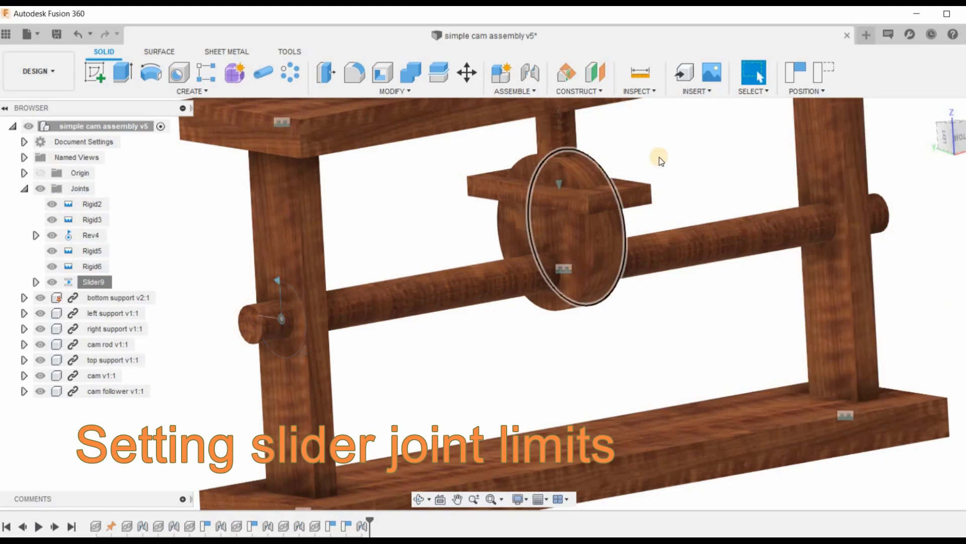
scroll(662, 157, up, 3)
scroll(705, 276, down, 5)
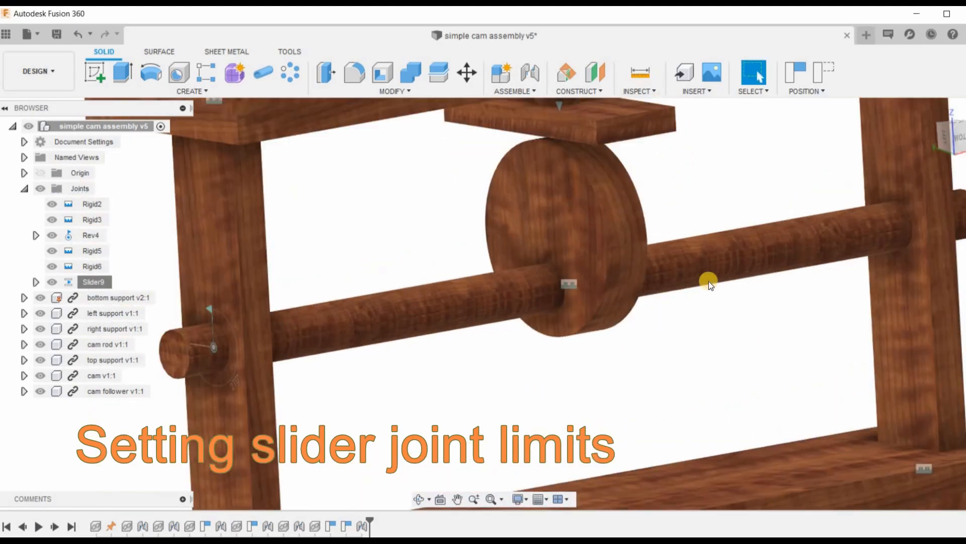
shift+middle_drag(680, 289, 672, 278)
scroll(582, 276, up, 2)
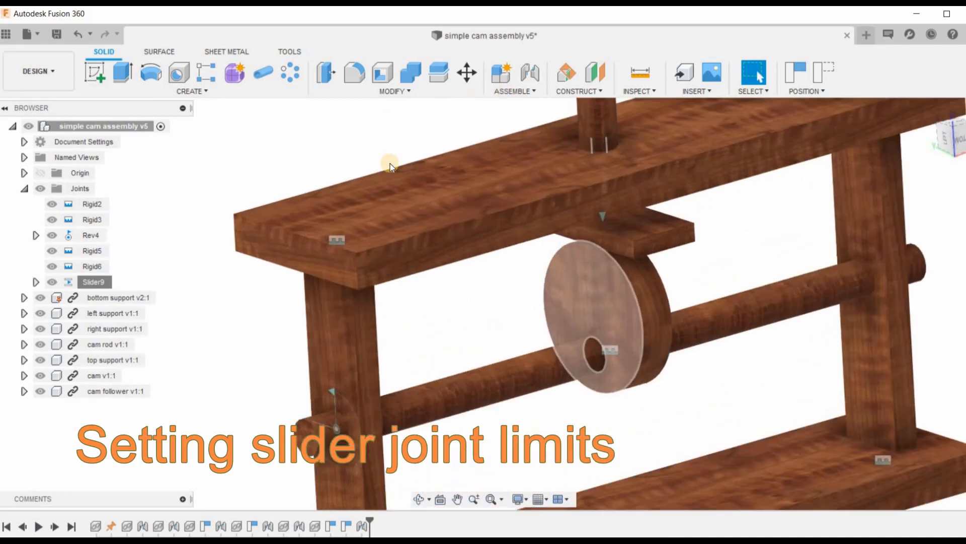
Measure the distance between the top support's upper face and the cam's outer cylindrical surface.
scroll(426, 190, down, 3)
middle_drag(433, 210, 434, 260)
key(i)
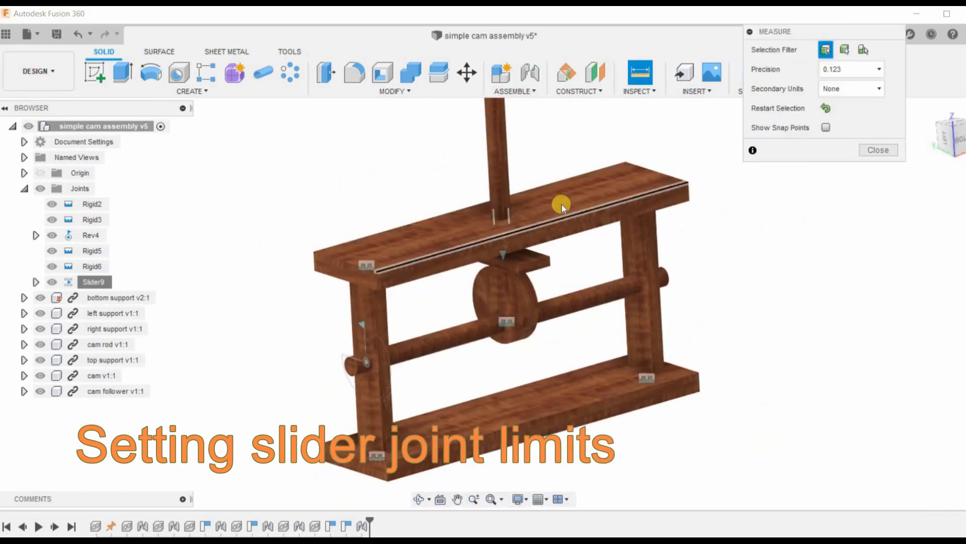
click(562, 204)
scroll(497, 262, up, 4)
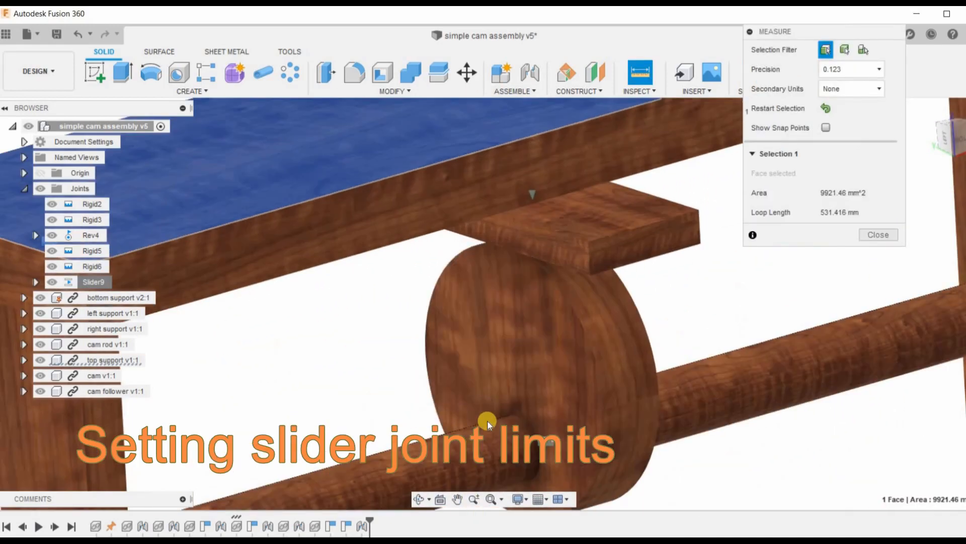
scroll(488, 421, down, 3)
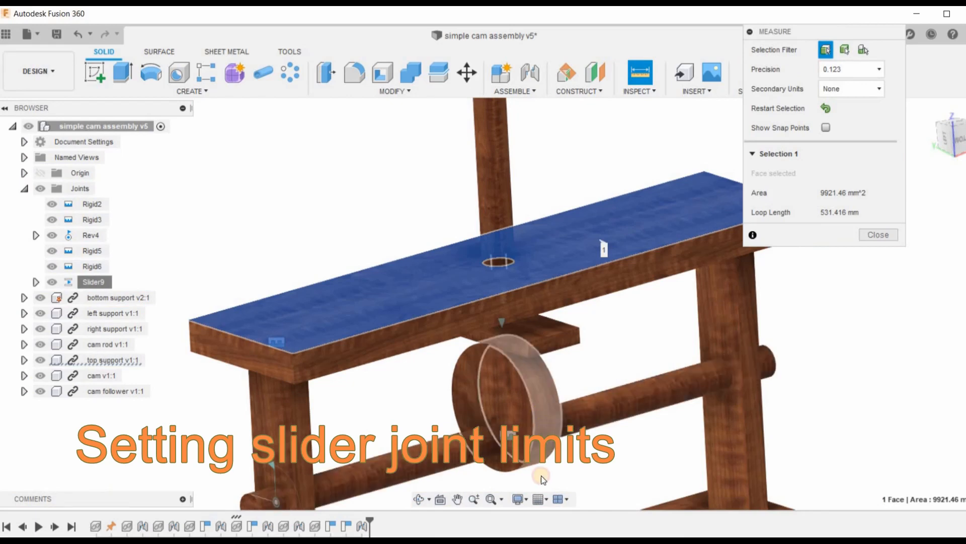
click(533, 406)
shift+middle_drag(533, 407, 518, 350)
scroll(518, 350, down, 5)
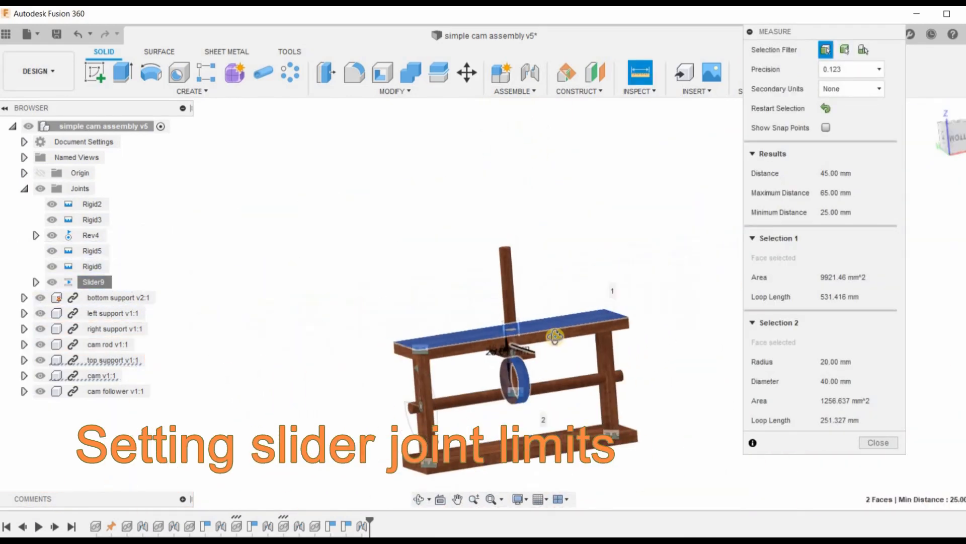
shift+middle_drag(591, 282, 480, 332)
scroll(551, 329, up, 7)
scroll(510, 329, down, 2)
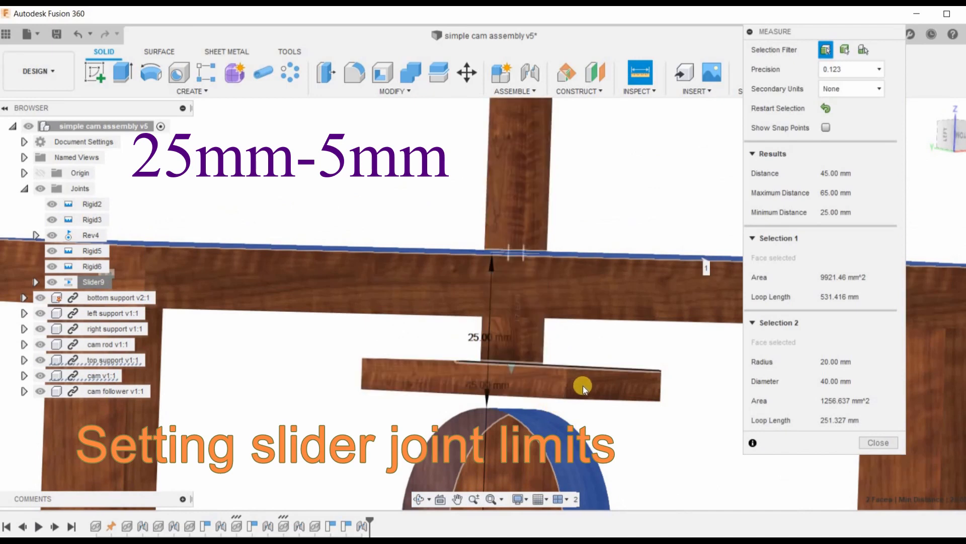
click(890, 445)
click(658, 297)
Edit the follower slider joint's limits and set the minimum slide to 20 mm.
scroll(657, 299, down, 3)
shift+middle_drag(681, 312, 654, 234)
click(84, 280)
right_click(85, 278)
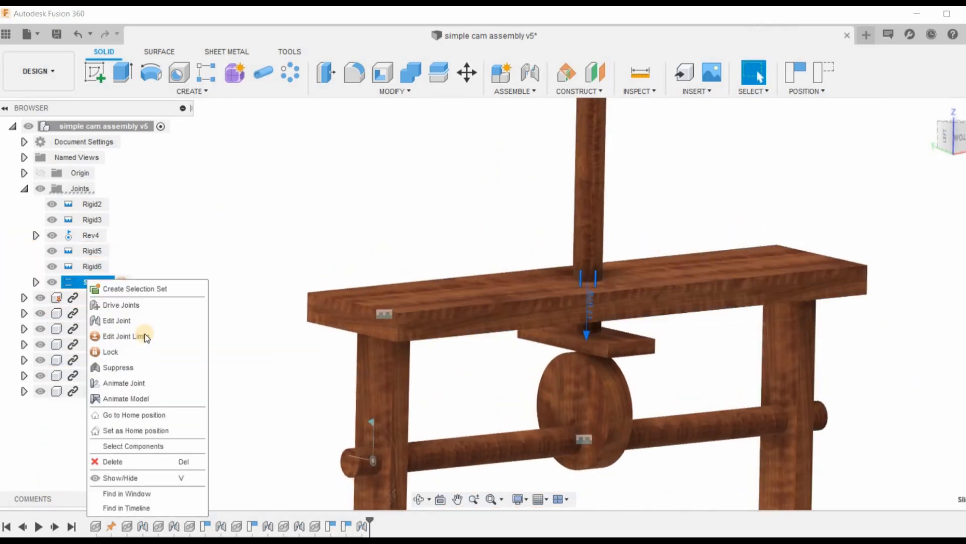
click(143, 334)
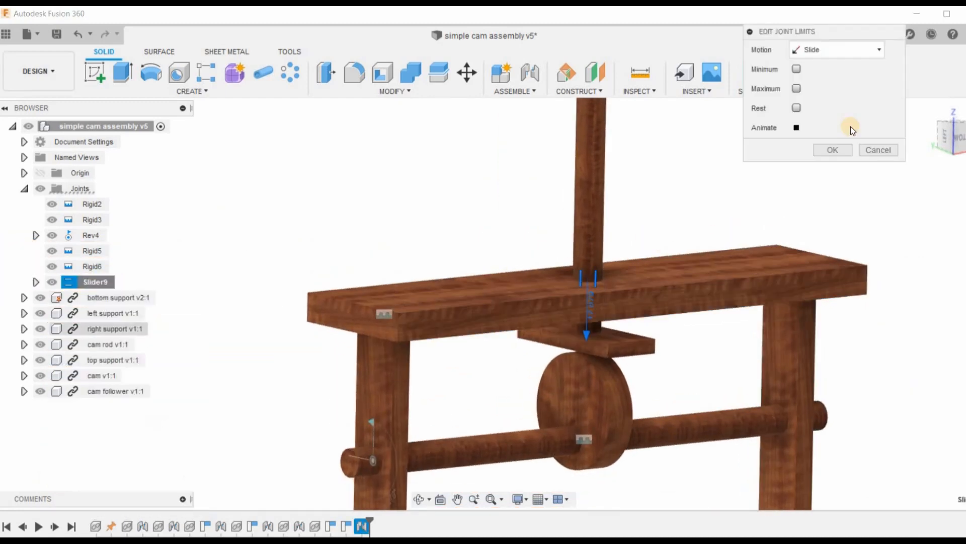
click(797, 69)
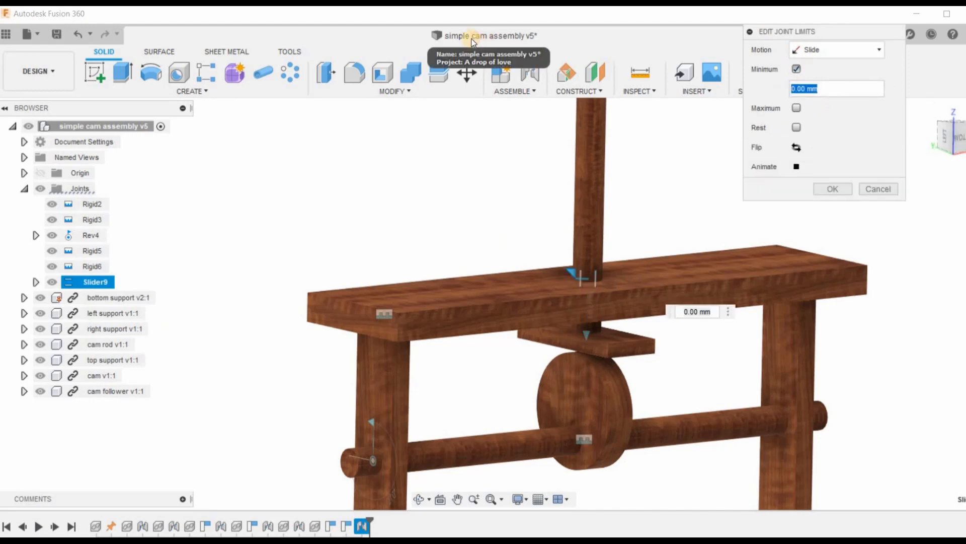
text(20)
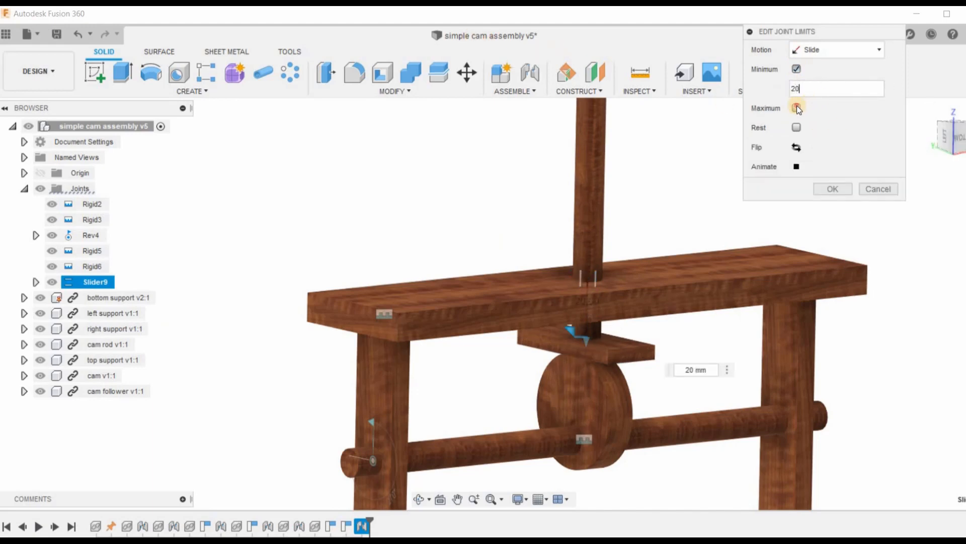
Set the follower slider joint's maximum slide to 40 mm, preview the limited motion and apply the limits.
click(797, 108)
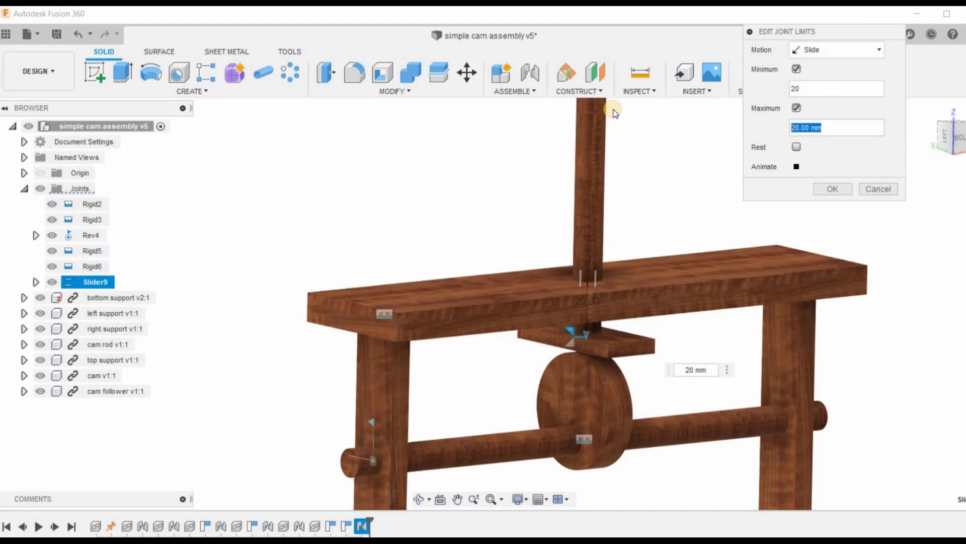
text(40)
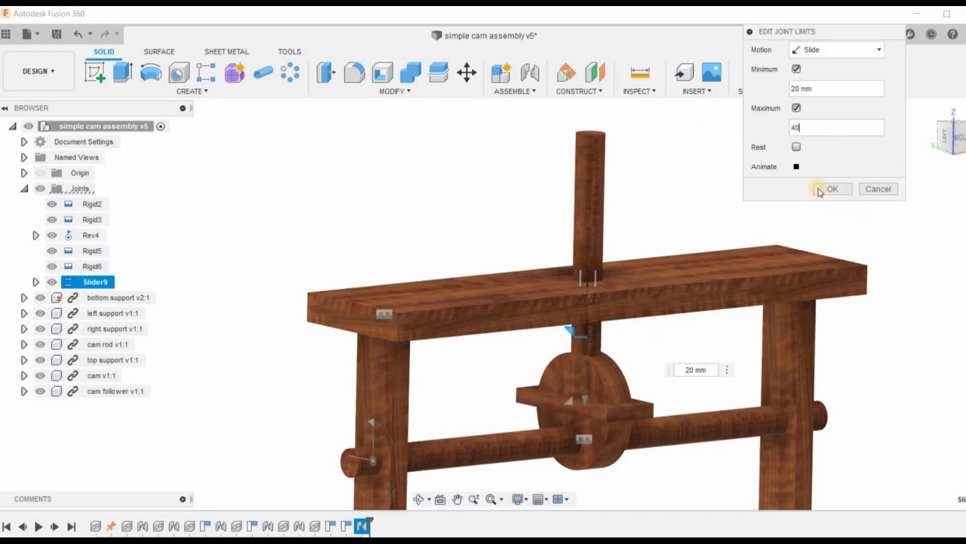
click(796, 167)
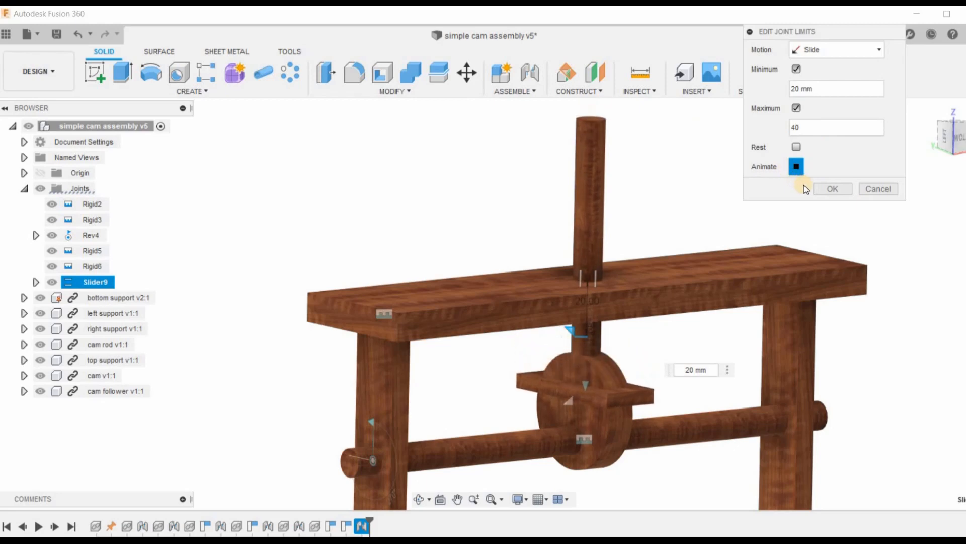
click(831, 189)
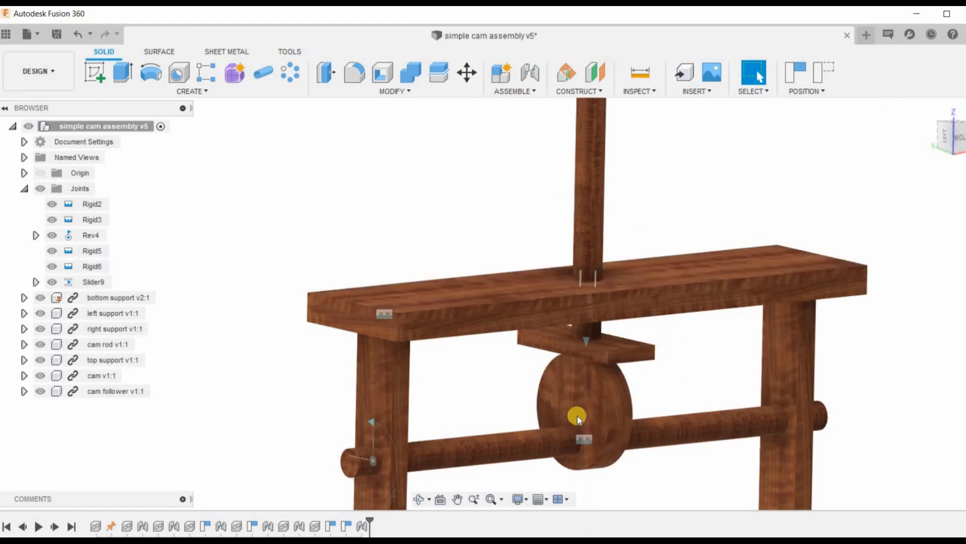
Rotate the cam by hand beneath the follower to test how the mechanism moves.
click(631, 443)
drag(631, 444, 629, 367)
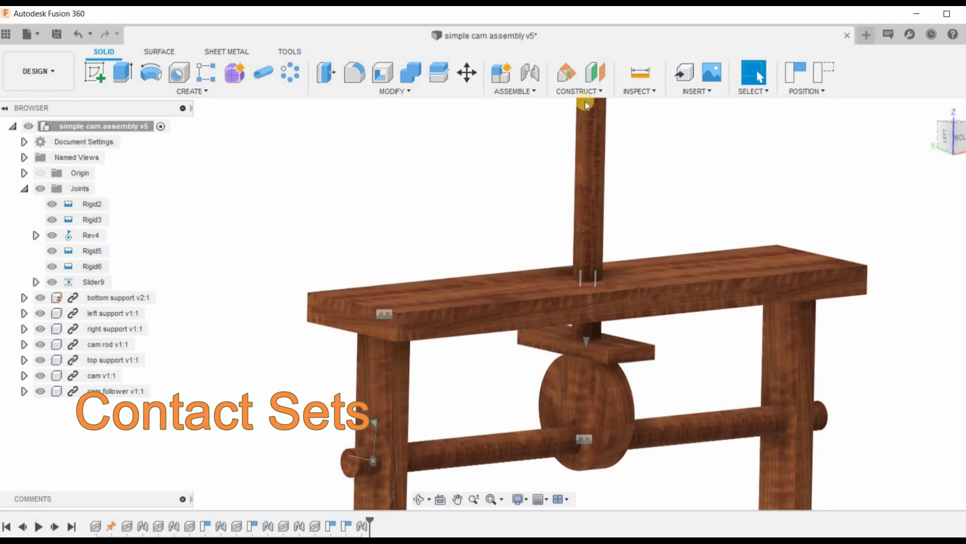
click(478, 173)
Enable contact sets for the cam assembly.
click(512, 91)
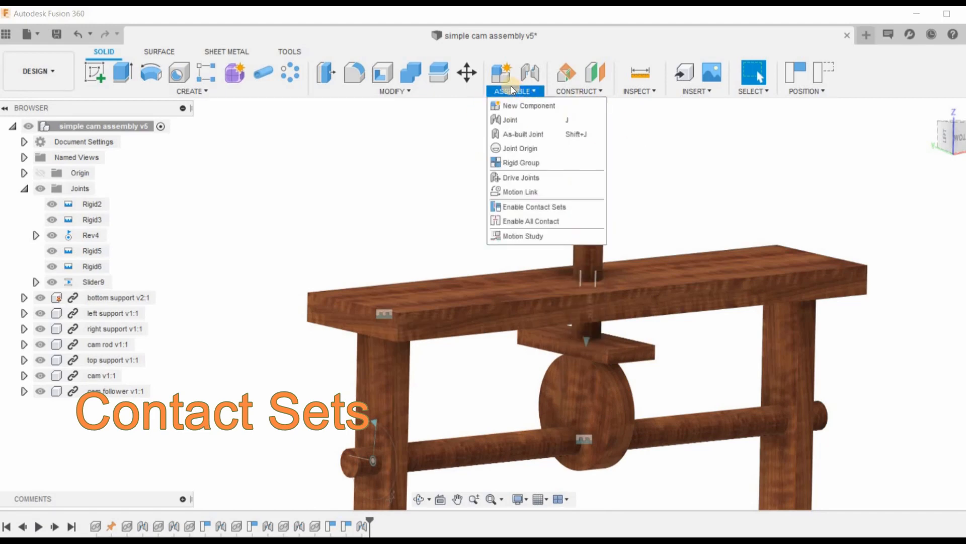
click(518, 207)
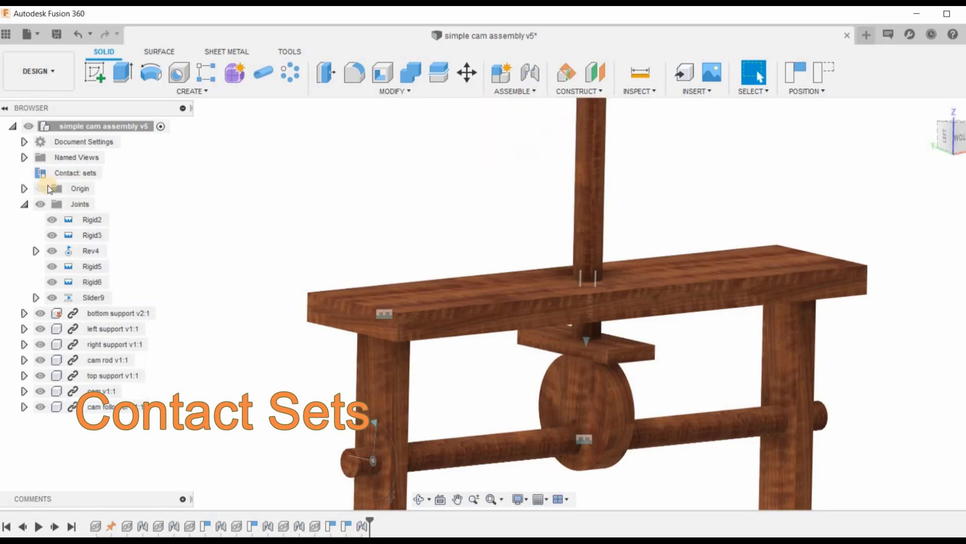
click(67, 170)
click(337, 185)
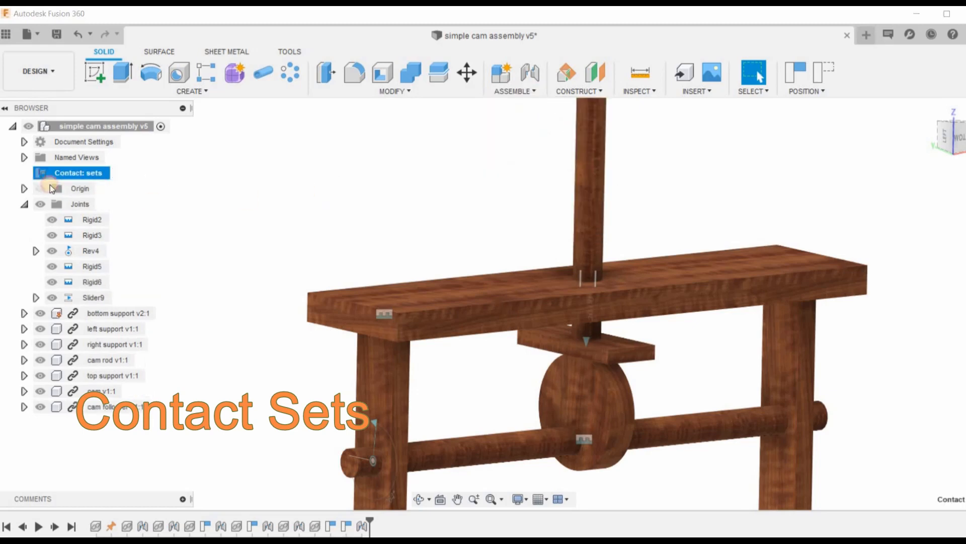
Create a new contact set containing the cam follower and the cam.
click(62, 174)
right_click(68, 174)
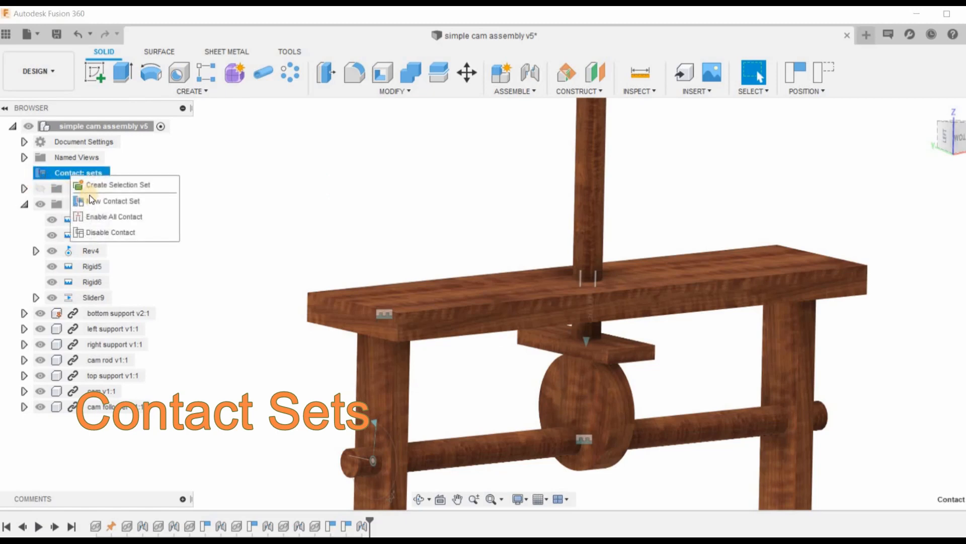
click(92, 202)
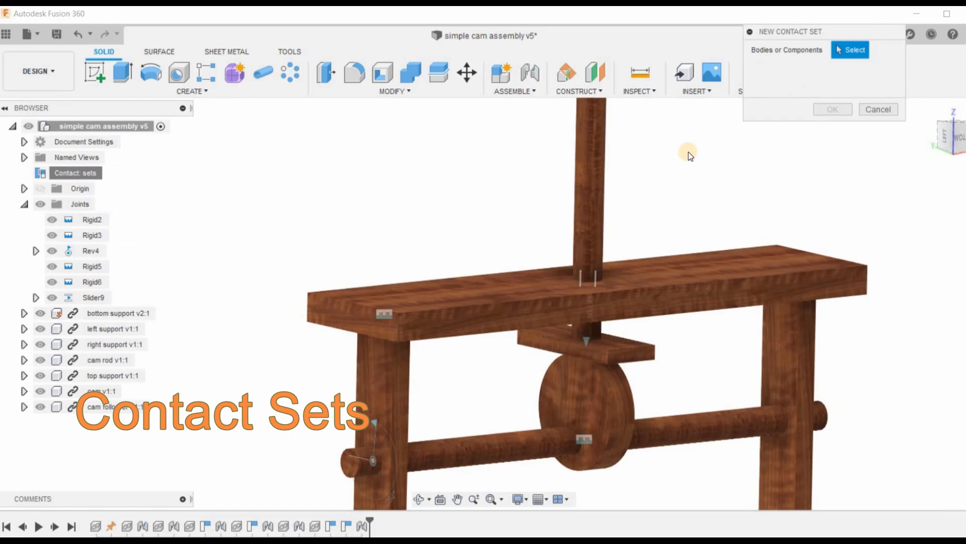
click(596, 195)
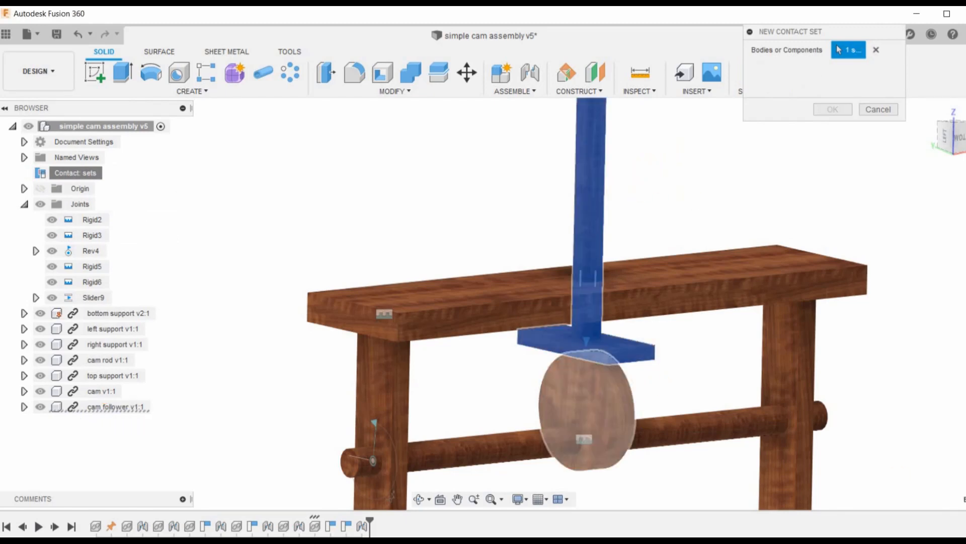
click(623, 390)
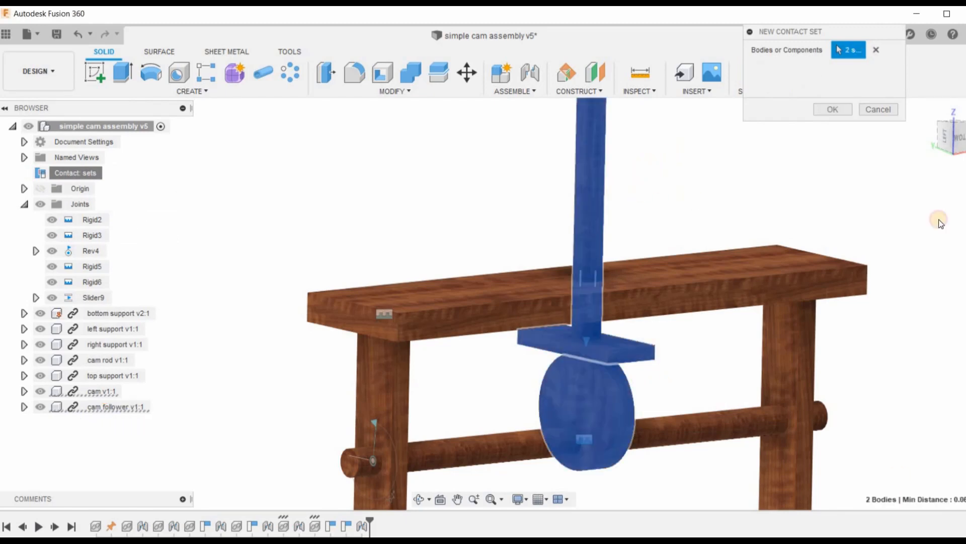
click(833, 110)
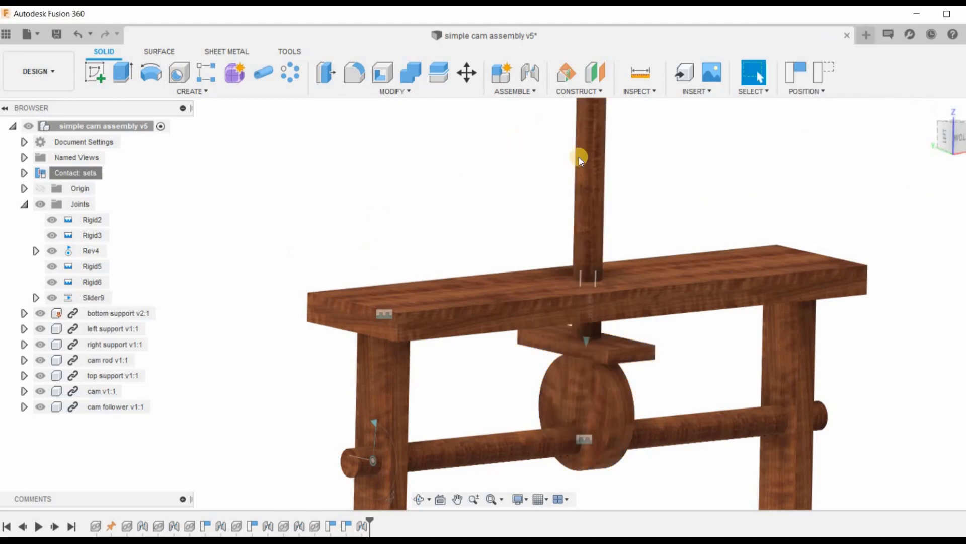
Rotate the cam and slide the follower by hand to test the contact between them.
drag(593, 258, 608, 169)
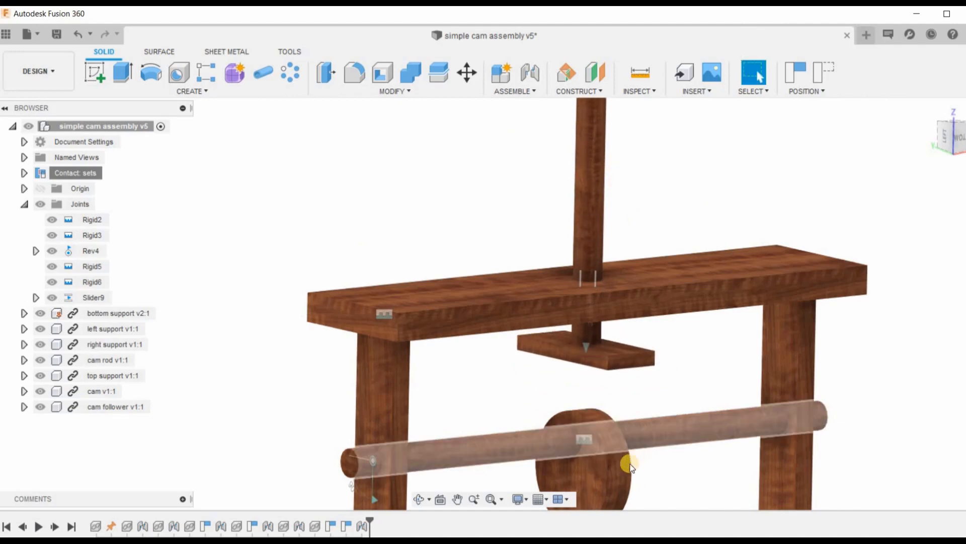
drag(620, 457, 627, 349)
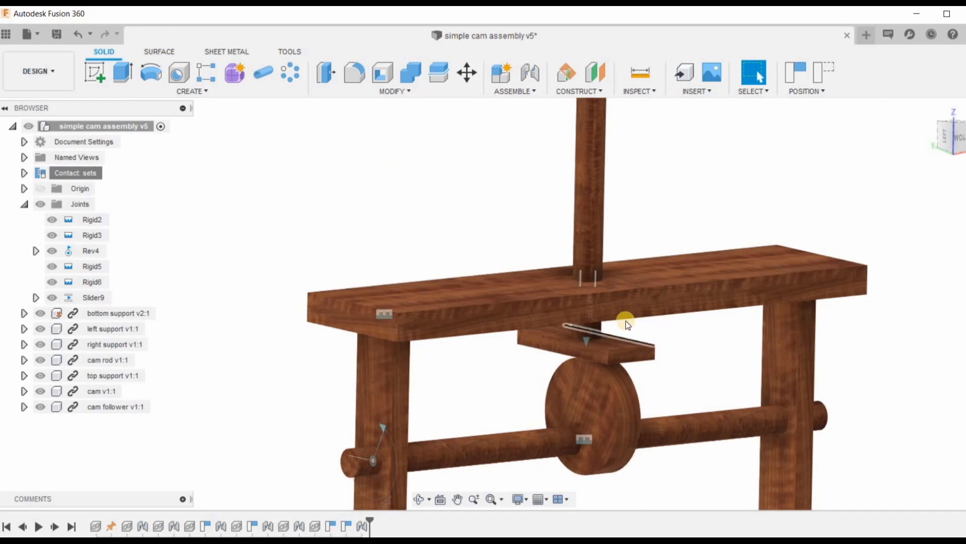
scroll(626, 323, up, 1)
scroll(634, 237, down, 3)
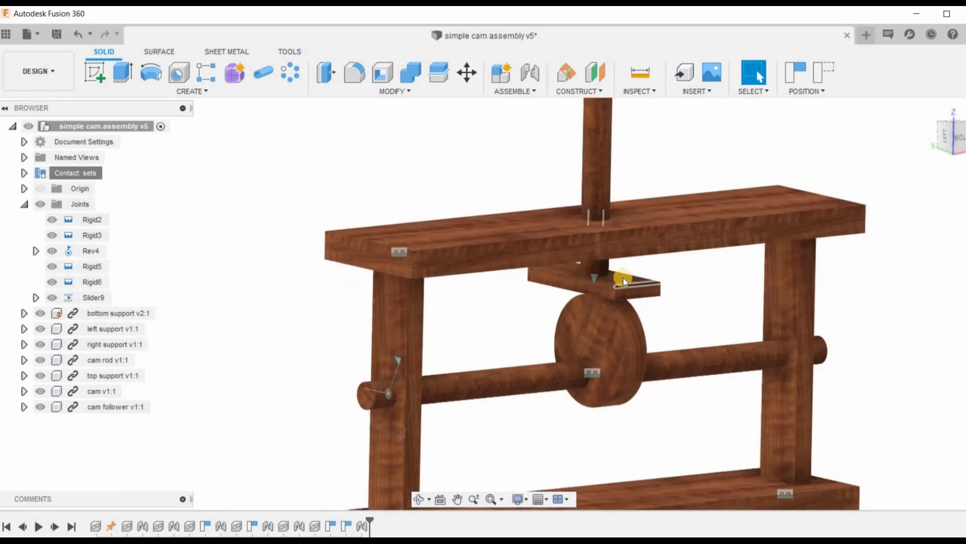
drag(623, 279, 628, 308)
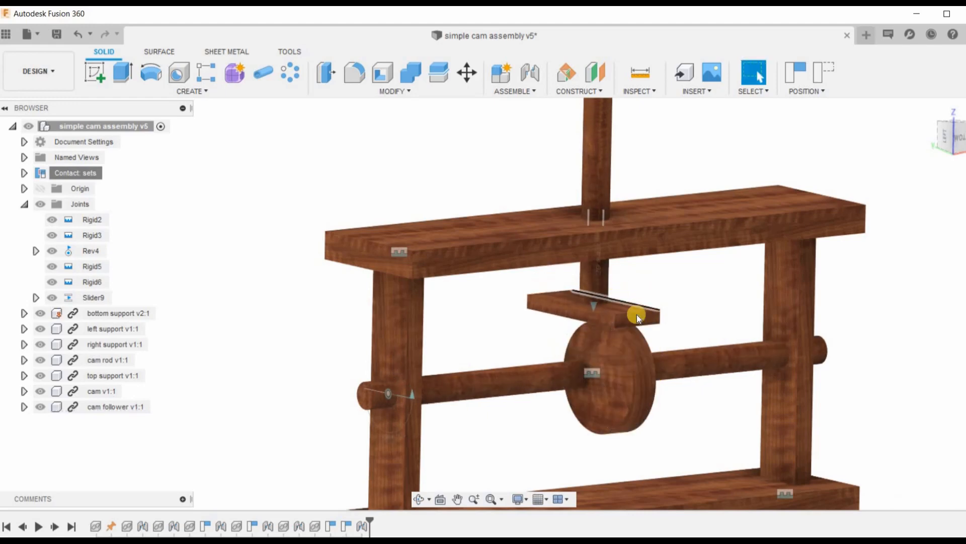
drag(645, 378, 393, 400)
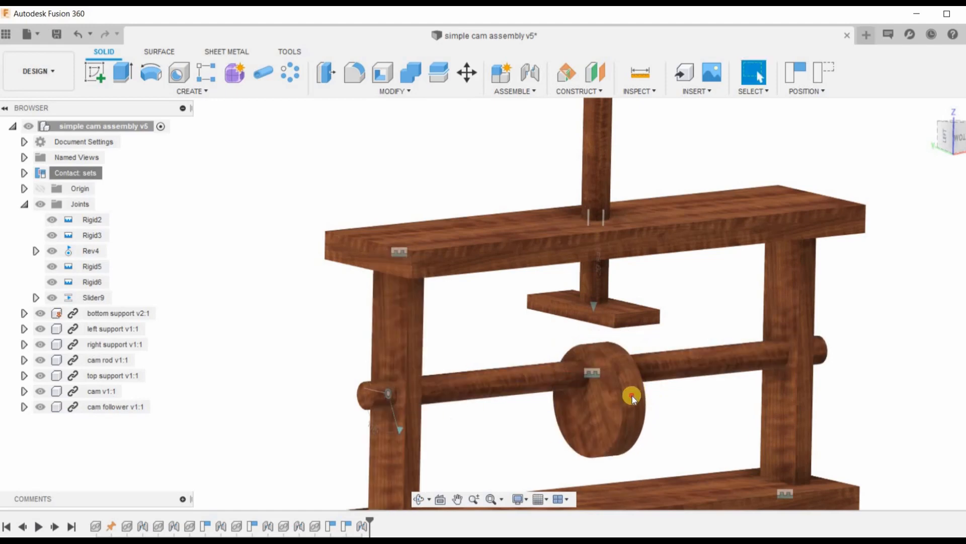
drag(614, 297, 634, 406)
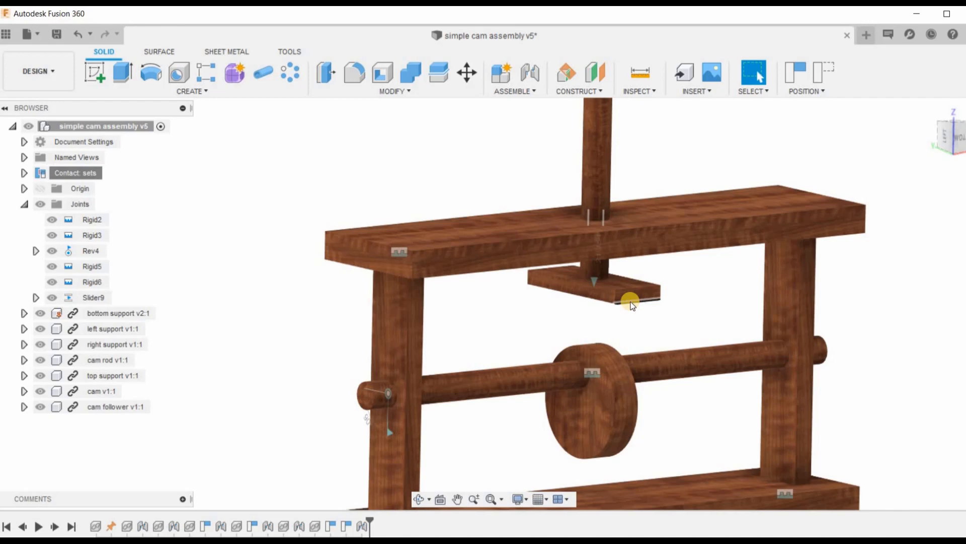
click(606, 354)
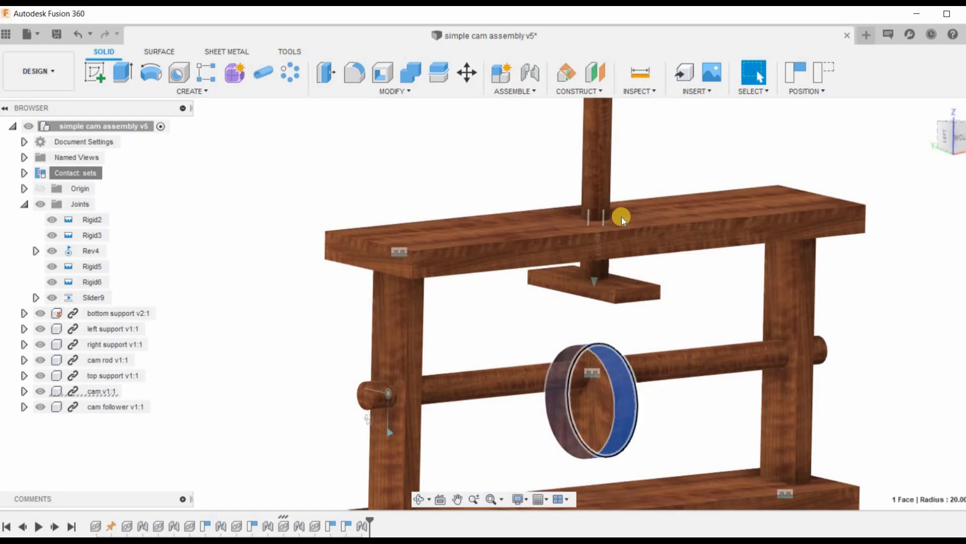
click(706, 268)
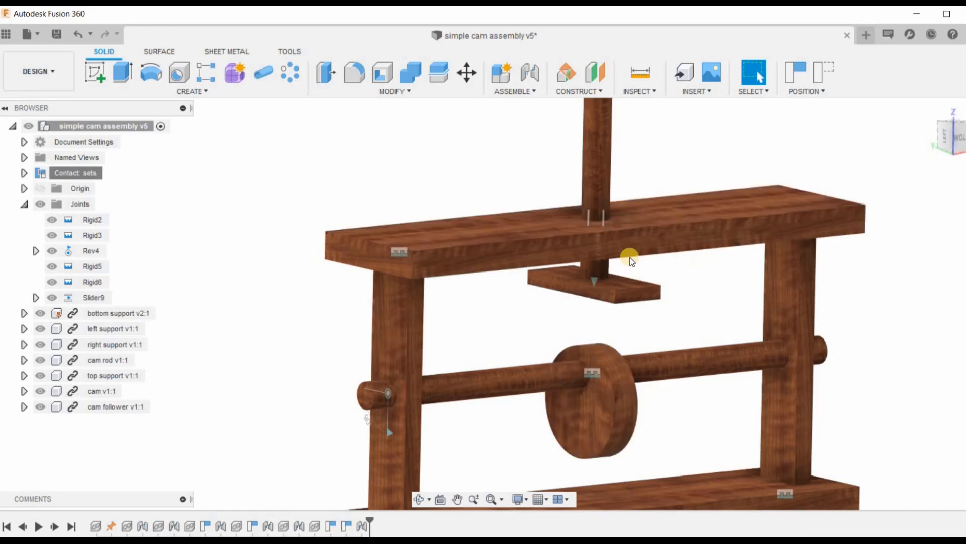
Lower the follower onto the cam and turn the cam by hand to check how the follower tracks its rotation.
scroll(628, 291, up, 4)
scroll(720, 311, down, 3)
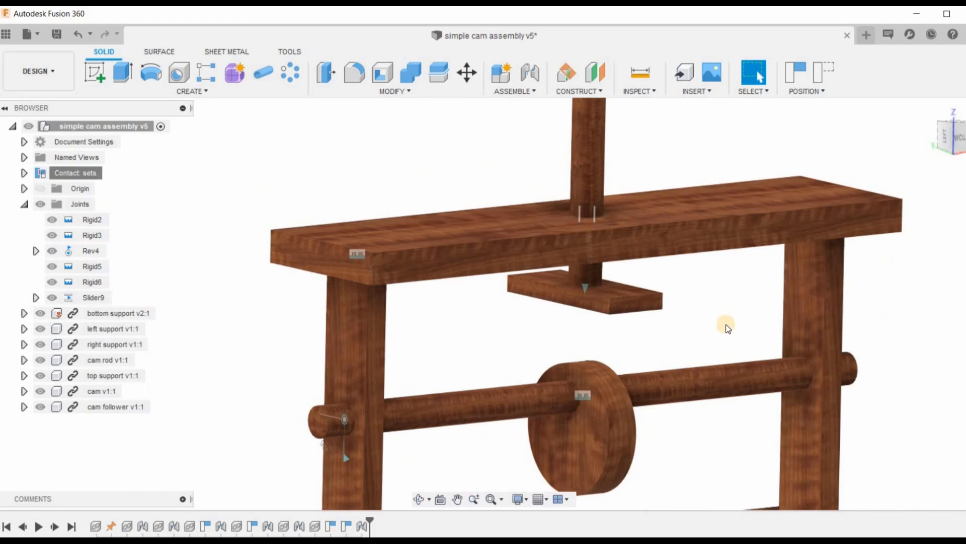
shift+middle_drag(733, 296, 622, 376)
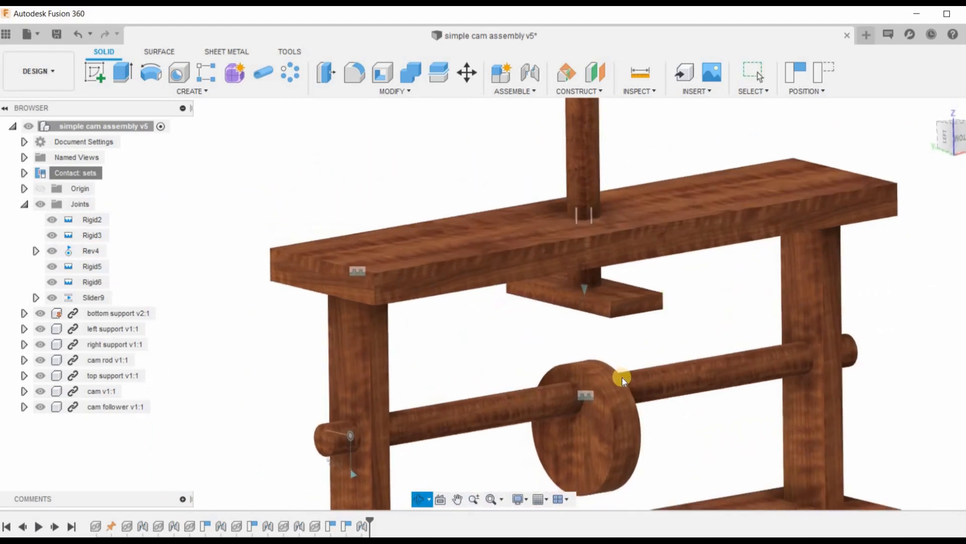
scroll(607, 387, up, 4)
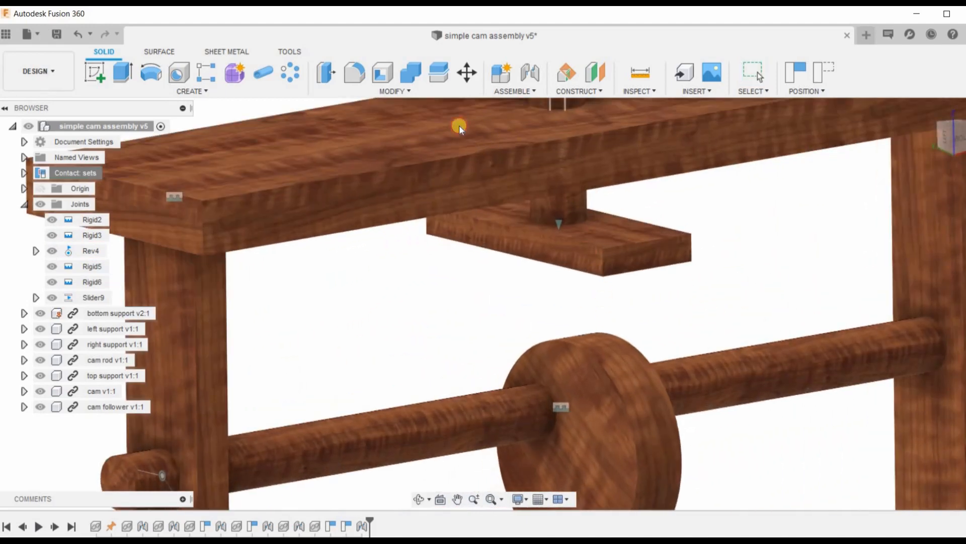
scroll(725, 302, down, 5)
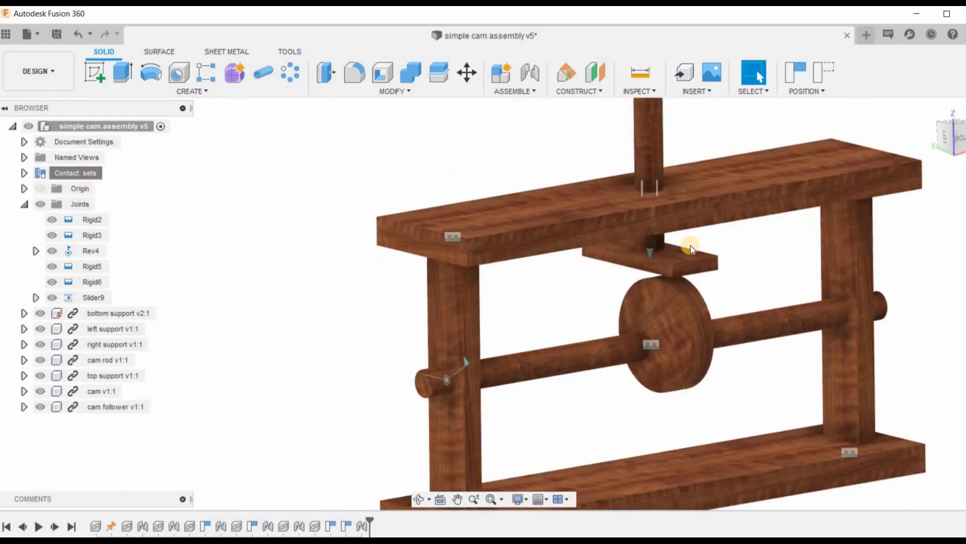
drag(690, 245, 681, 311)
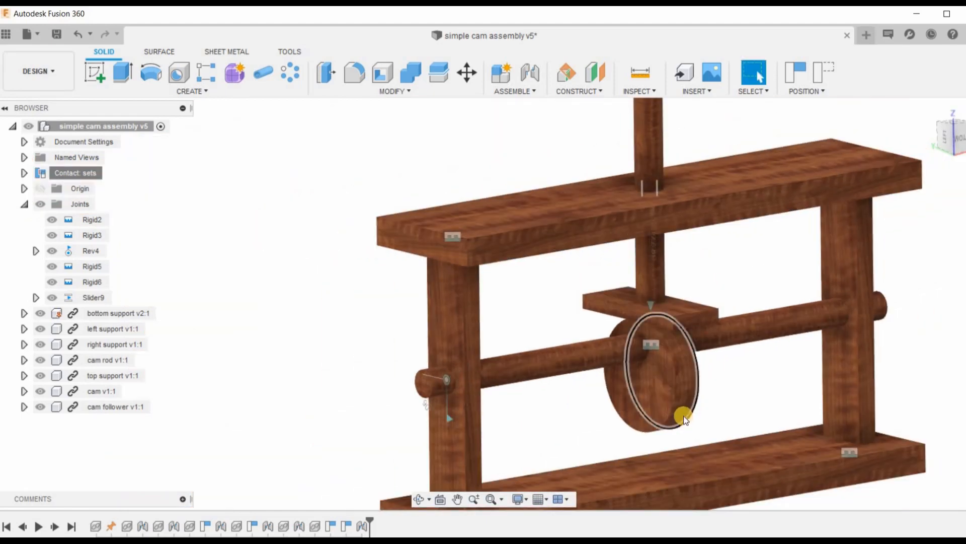
drag(681, 400, 682, 299)
drag(691, 343, 597, 364)
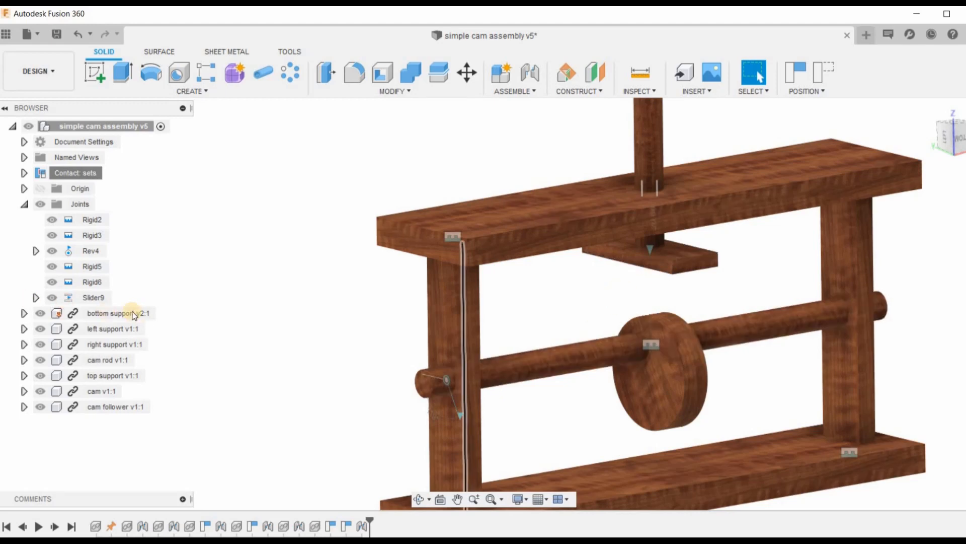
Add a rest position of 40 mm to the follower slider joint's limits.
right_click(121, 297)
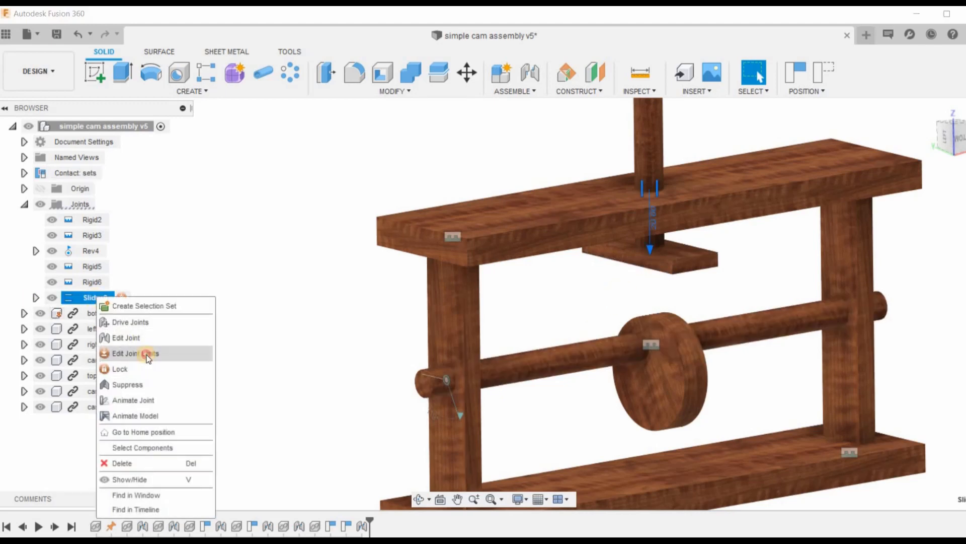
click(136, 352)
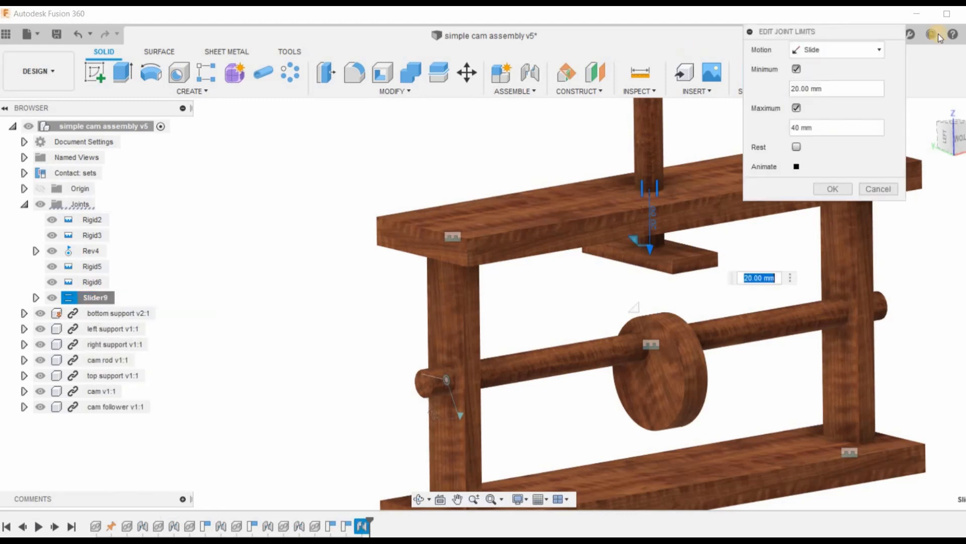
click(797, 147)
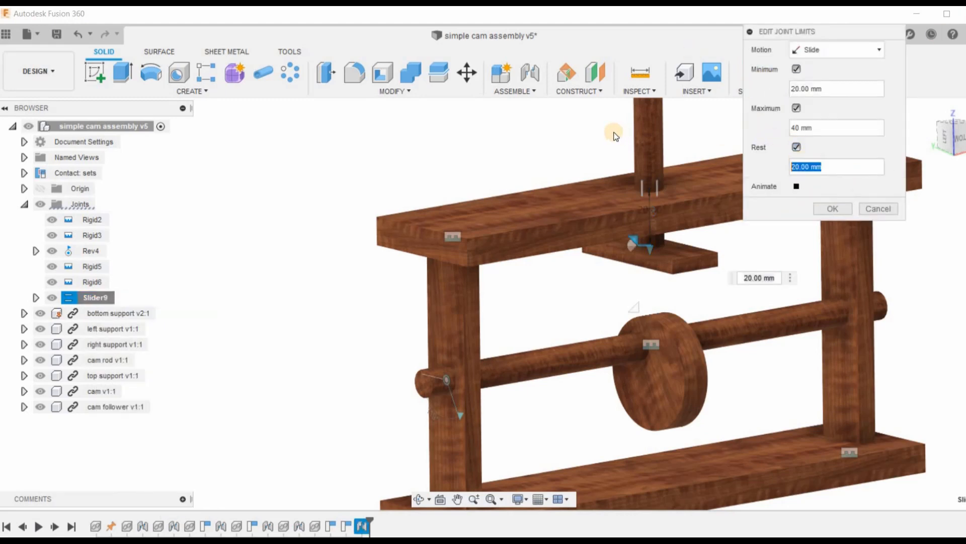
key(Return)
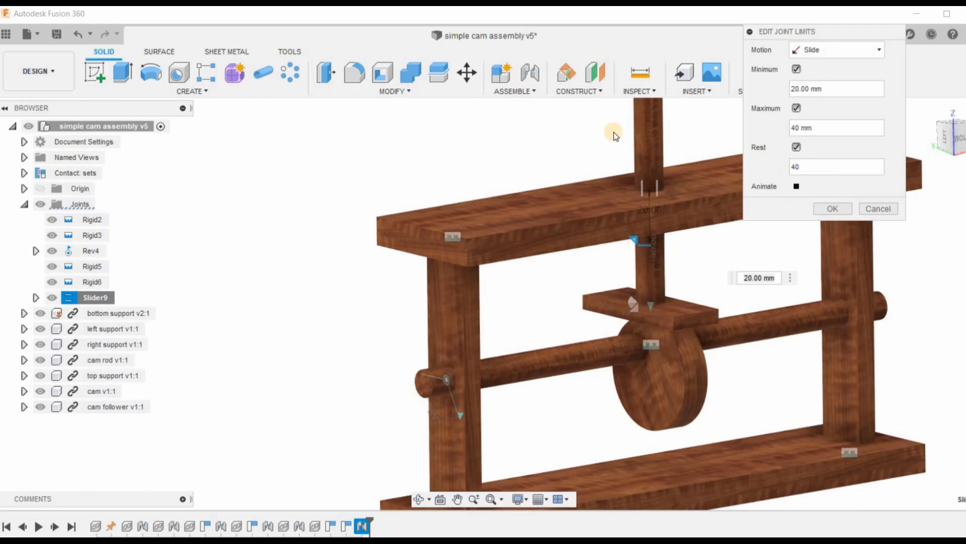
click(834, 208)
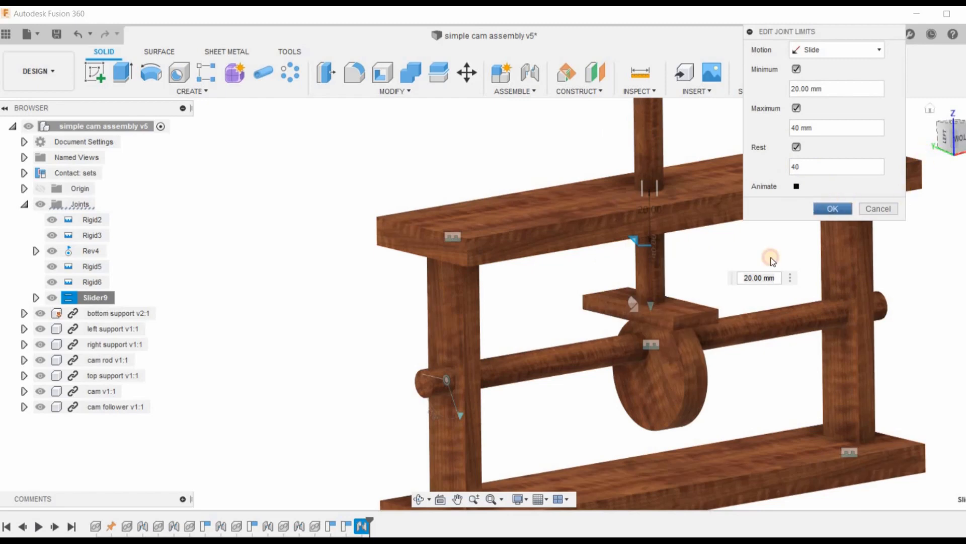
Swing the cam rod's revolute joint through its rotation to examine how the follower rides on the cam.
click(460, 414)
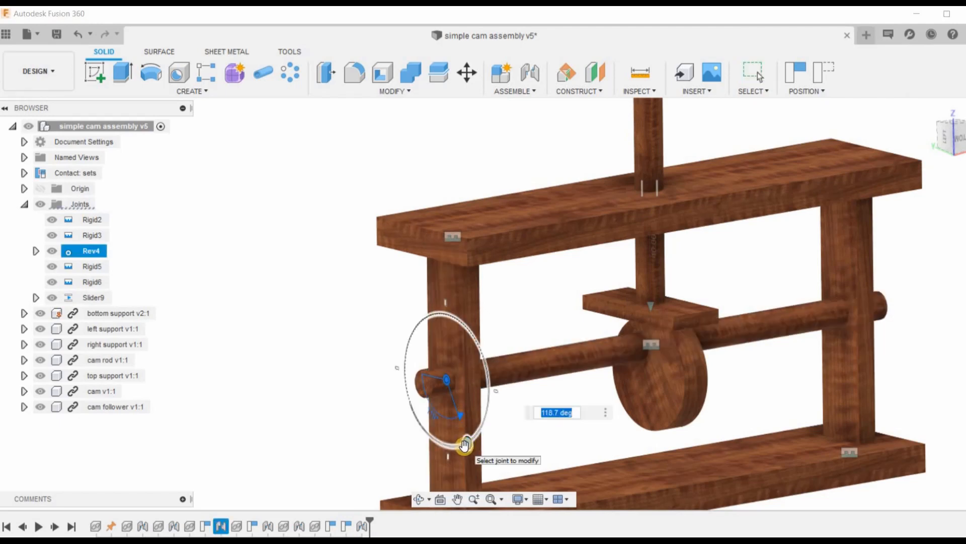
drag(470, 442, 425, 329)
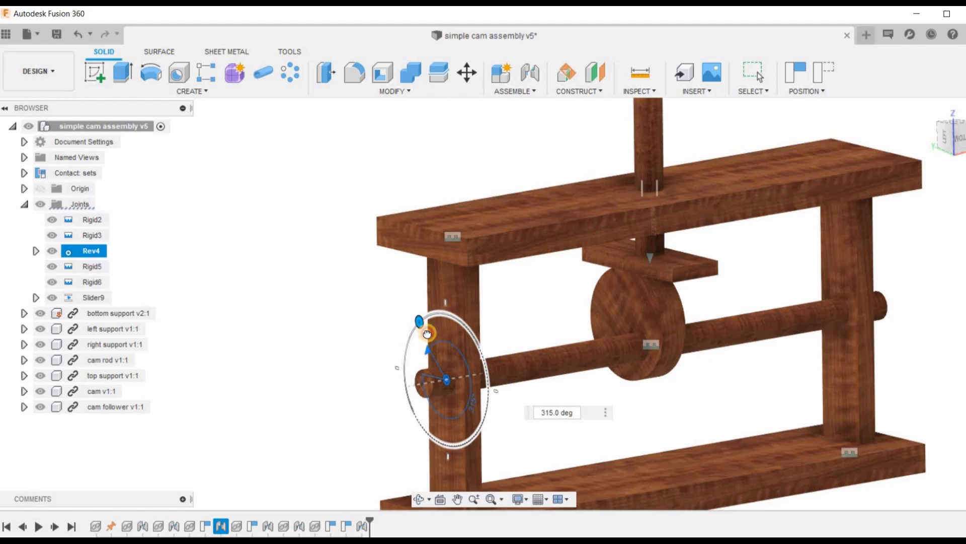
drag(426, 334, 440, 270)
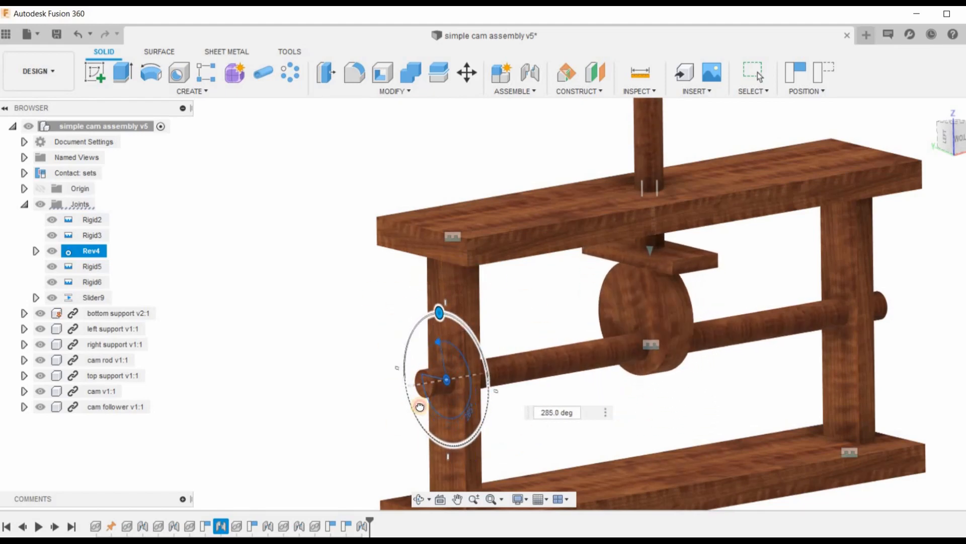
drag(419, 406, 416, 265)
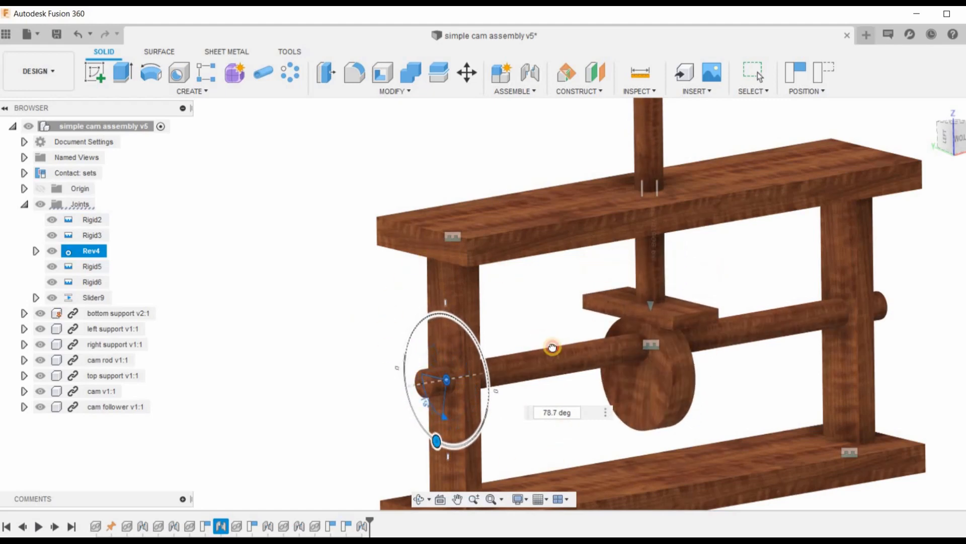